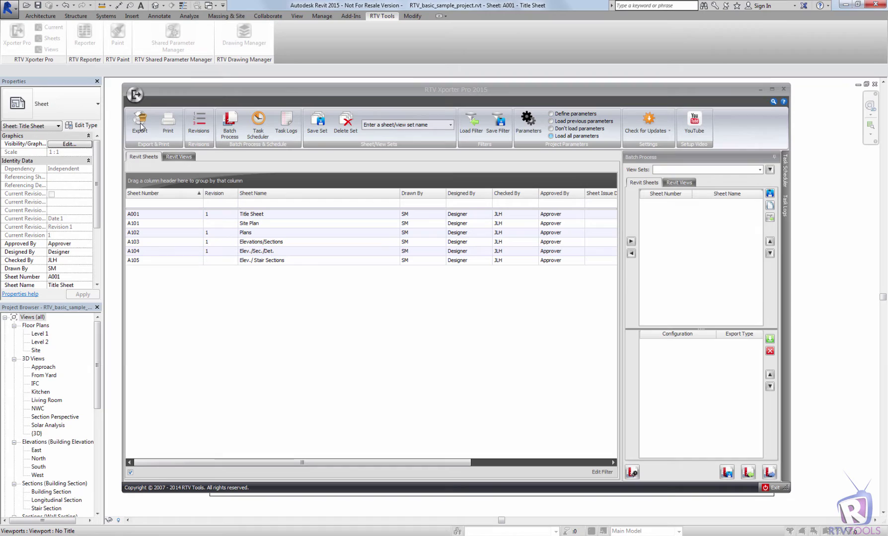
# Browse the sheet and view lists, briefly selecting sheet A101 and the From Yard view.
pyautogui.click(159, 92)
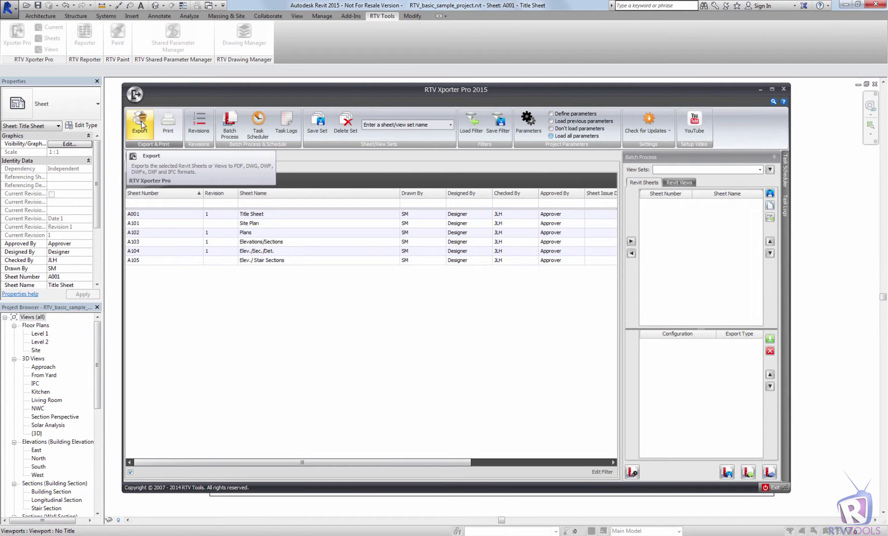
pyautogui.click(149, 227)
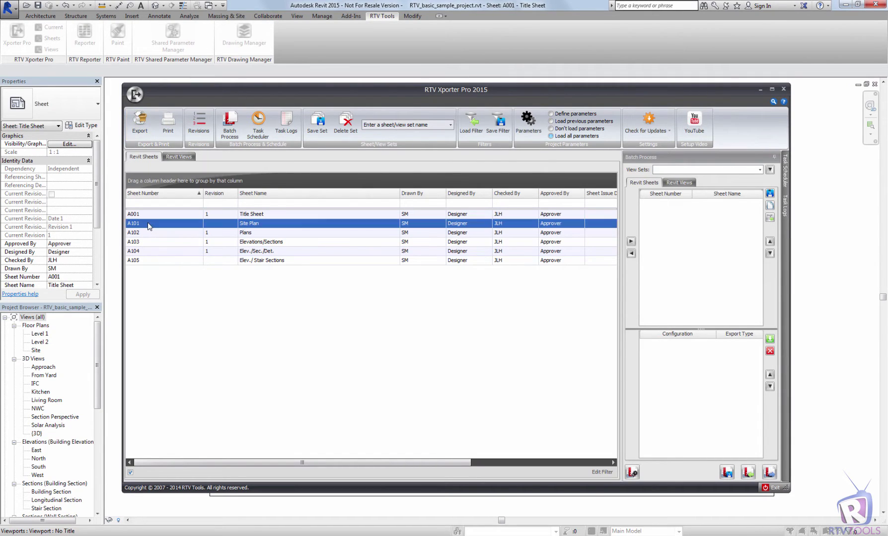
pyautogui.click(176, 157)
pyautogui.click(158, 246)
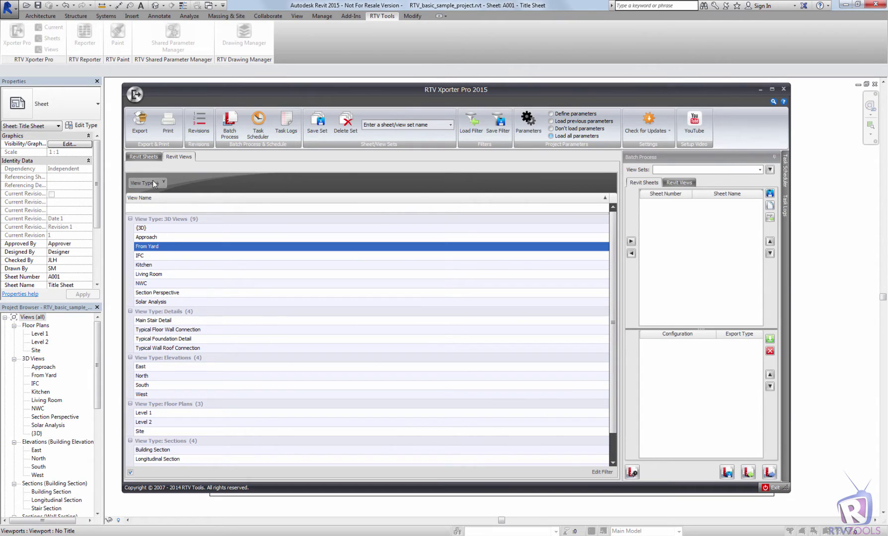
pyautogui.click(144, 157)
# Select sheets A001 through A105, excluding A102 Plans.
pyautogui.click(148, 232)
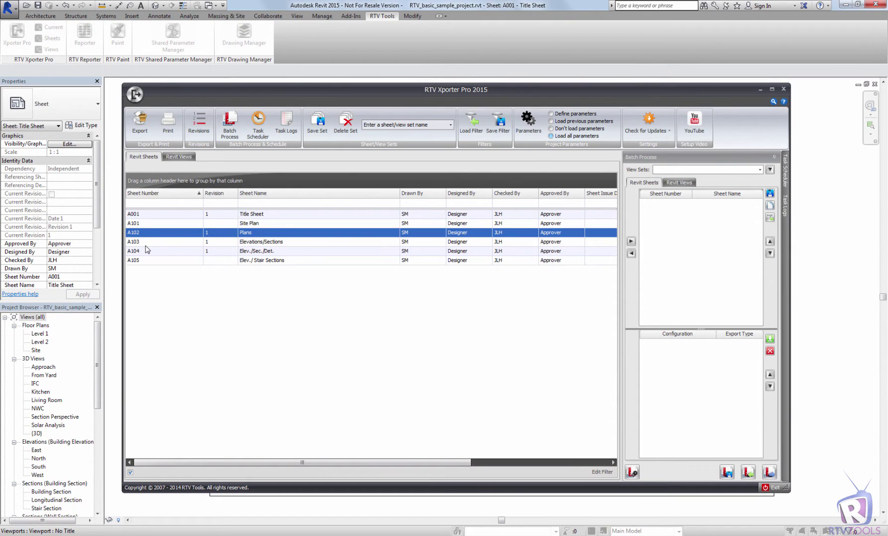
pyautogui.click(142, 215)
pyautogui.keyDown('shift'); pyautogui.click(141, 261); pyautogui.keyUp('shift')
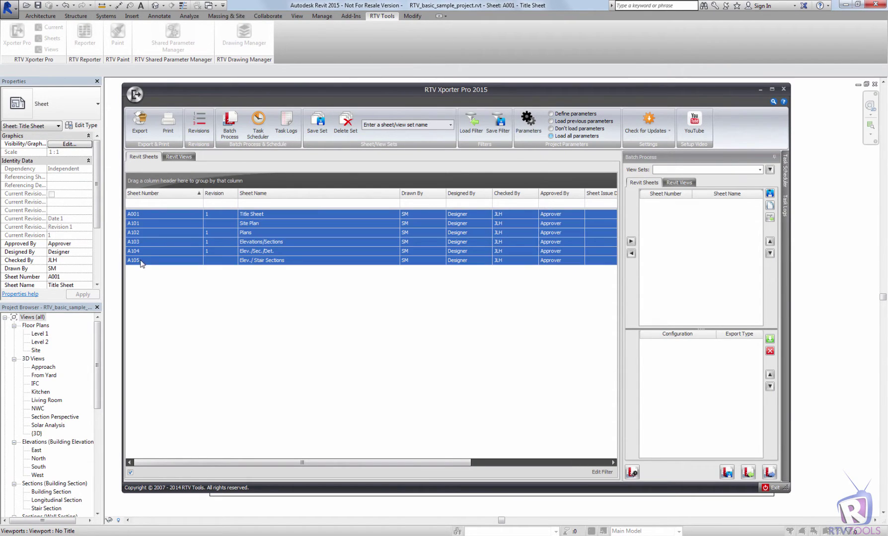
pyautogui.keyDown('ctrl'); pyautogui.click(145, 232); pyautogui.keyUp('ctrl')
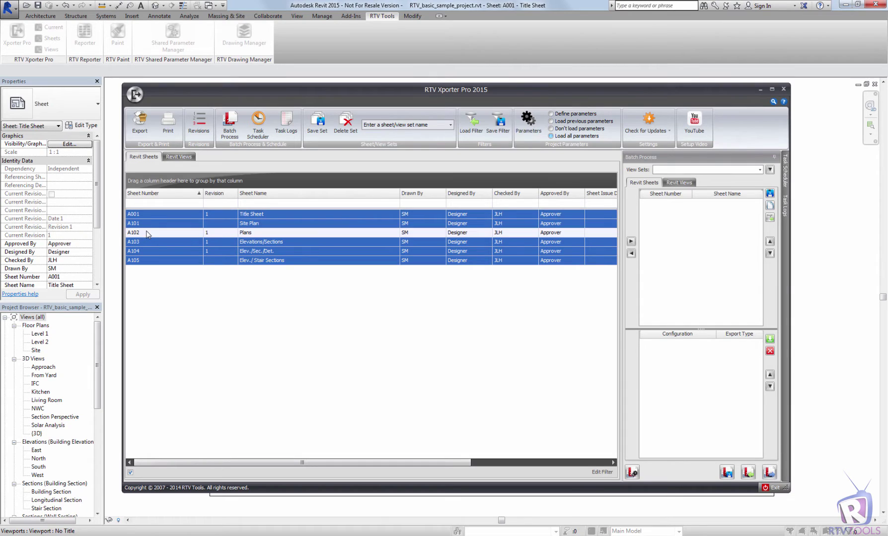
# Start the export and review the DWG/DXF, PDF, IFC, Drafting Views and DGN settings, ending on DWF/DWFx.
pyautogui.click(140, 127)
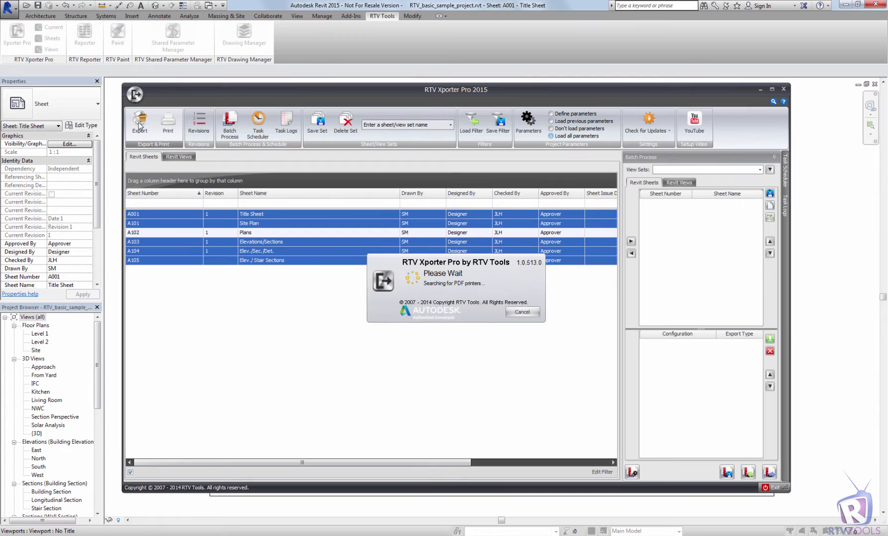
pyautogui.moveTo(358, 120); pyautogui.dragTo(272, 111)
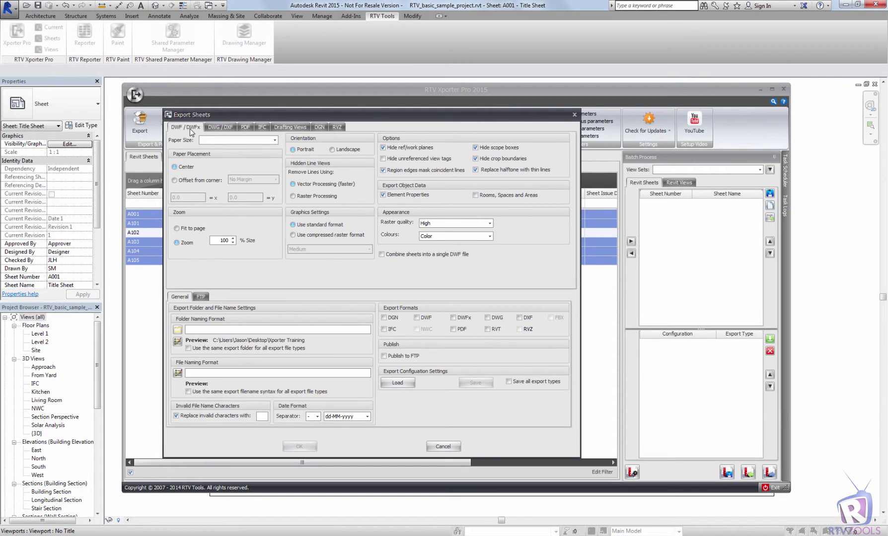
pyautogui.click(217, 129)
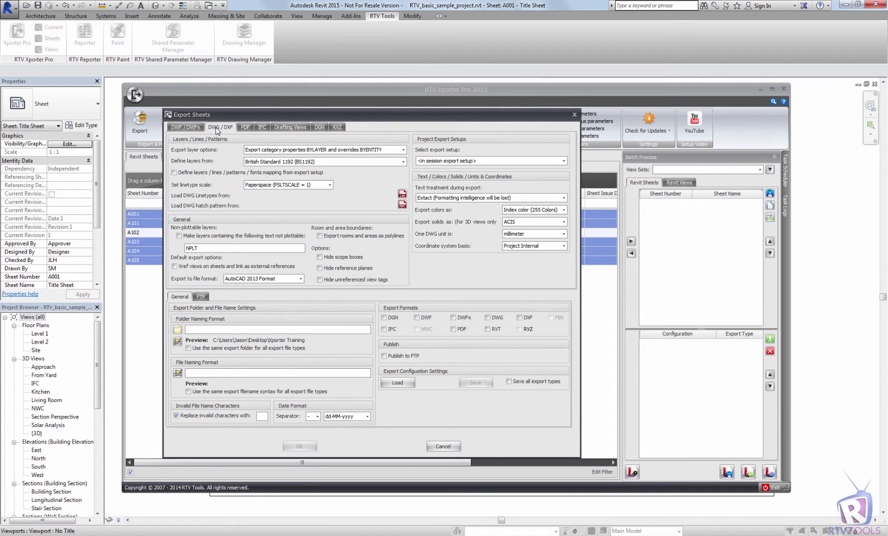
pyautogui.click(245, 127)
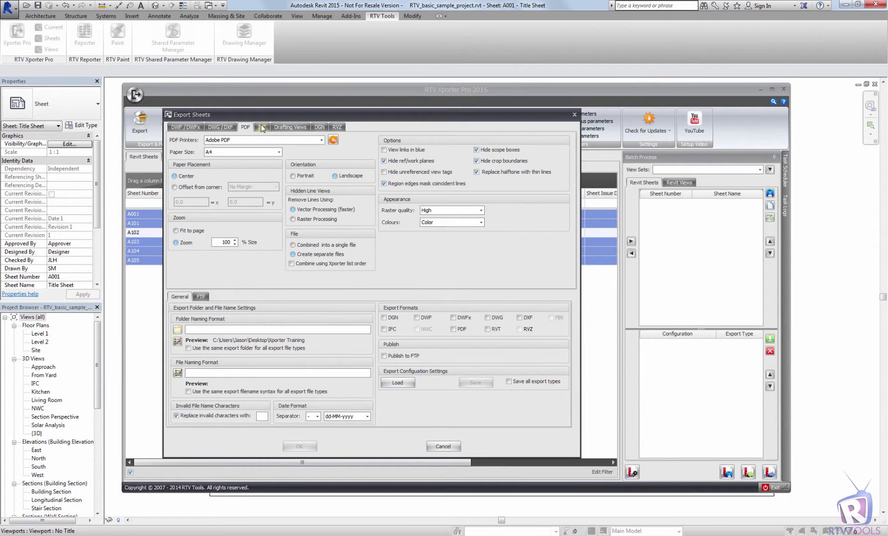
pyautogui.click(262, 127)
pyautogui.click(278, 127)
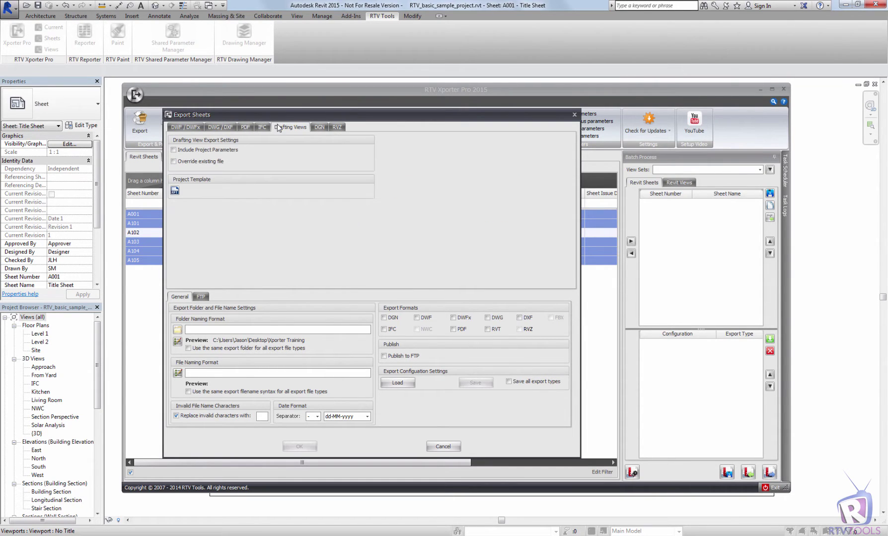
pyautogui.click(316, 128)
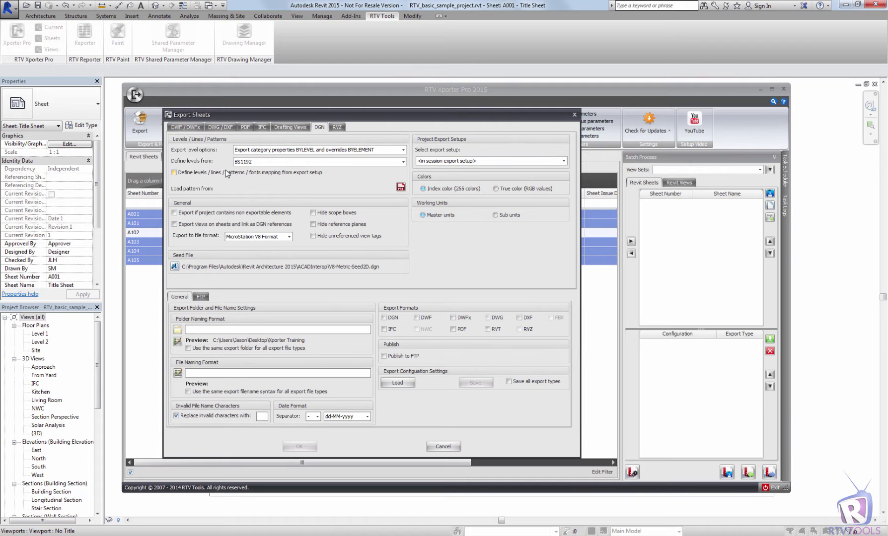
pyautogui.click(185, 129)
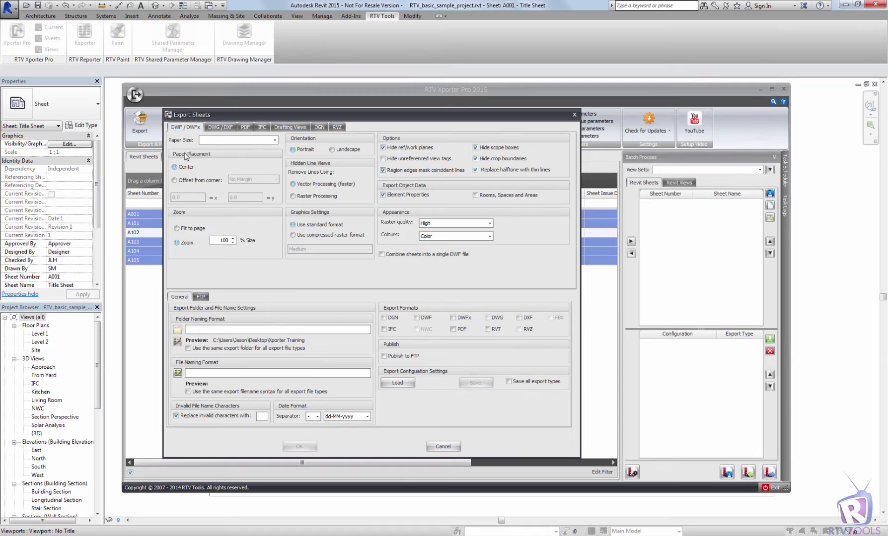
# Set the DWF paper to ISO A1 : 594 x 841 mm, landscape, fit to page.
pyautogui.click(273, 141)
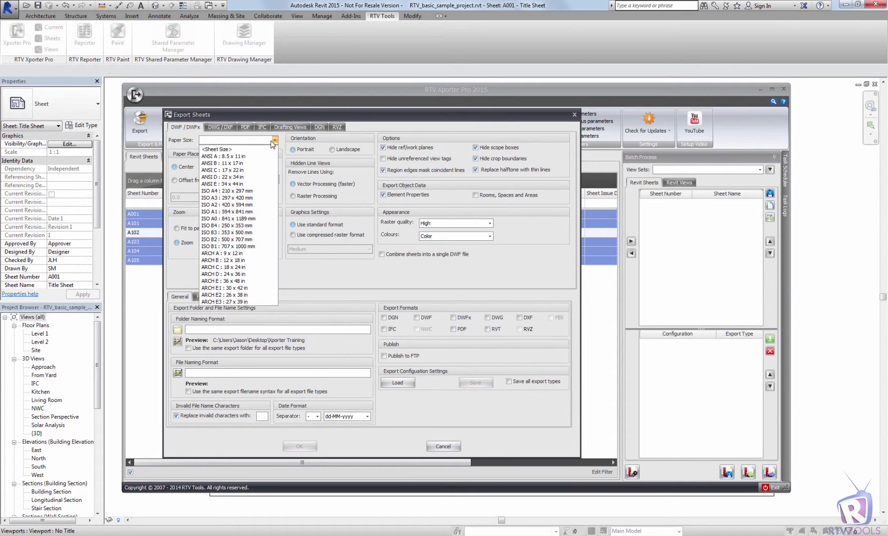
pyautogui.click(223, 212)
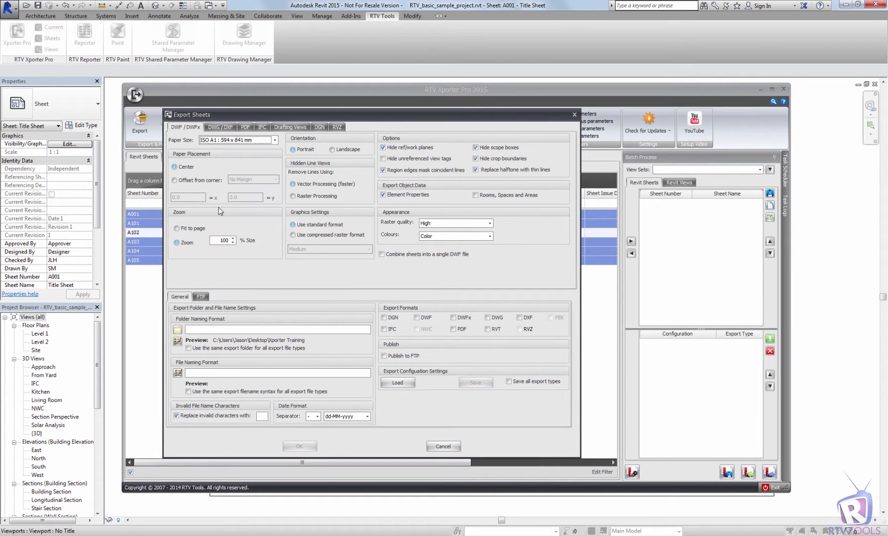
pyautogui.click(342, 150)
pyautogui.click(192, 229)
pyautogui.click(187, 230)
# Hide unreferenced view tags and turn off replacing halftone with thin lines.
pyautogui.click(408, 159)
pyautogui.click(504, 172)
pyautogui.click(383, 255)
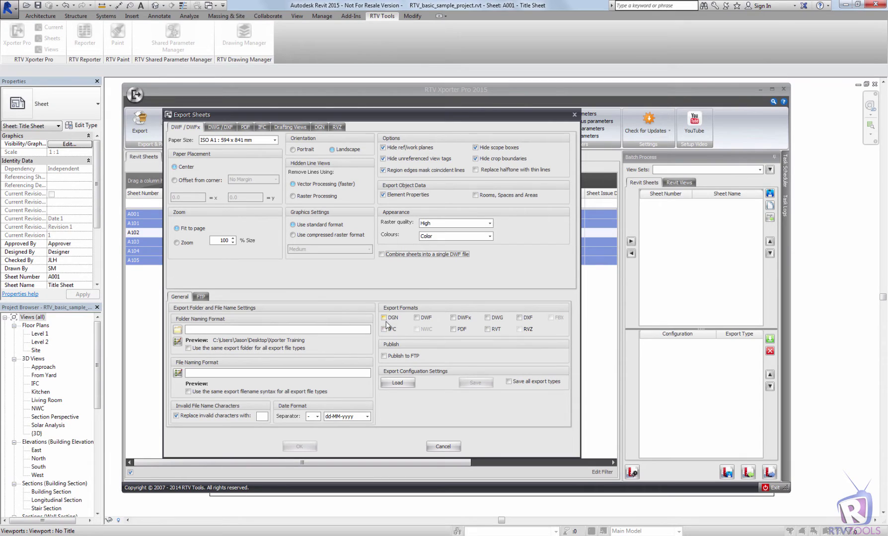
# Choose DWF (not DWFx) as the export format and leave Publish to FTP off.
pyautogui.click(419, 320)
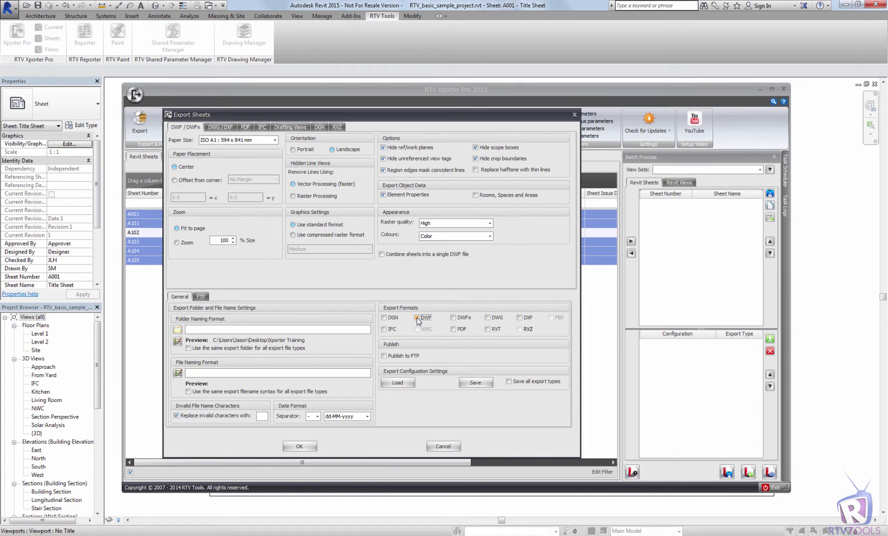
pyautogui.click(419, 320)
pyautogui.click(456, 320)
pyautogui.click(424, 320)
pyautogui.click(455, 321)
pyautogui.click(417, 318)
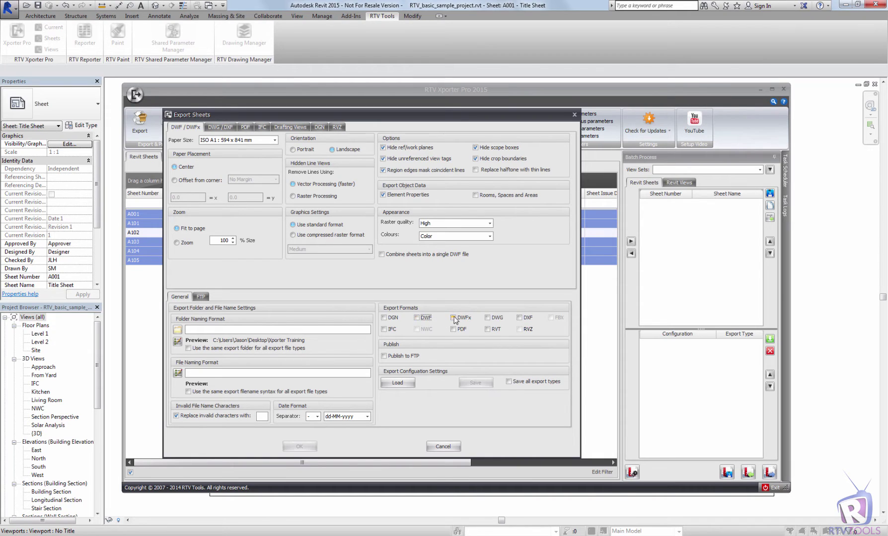
pyautogui.click(421, 319)
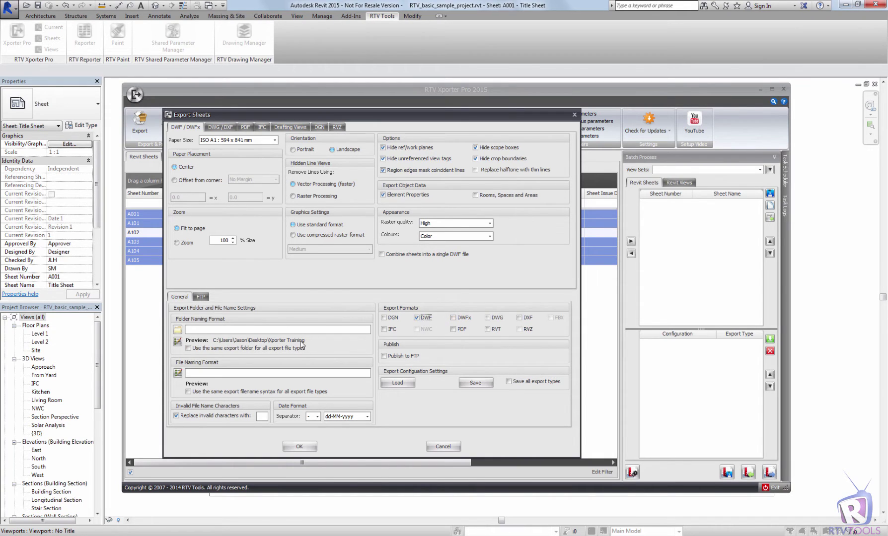
pyautogui.click(384, 357)
pyautogui.click(383, 357)
# Show the FTP connection settings and place the cursor in the Host field.
pyautogui.click(201, 297)
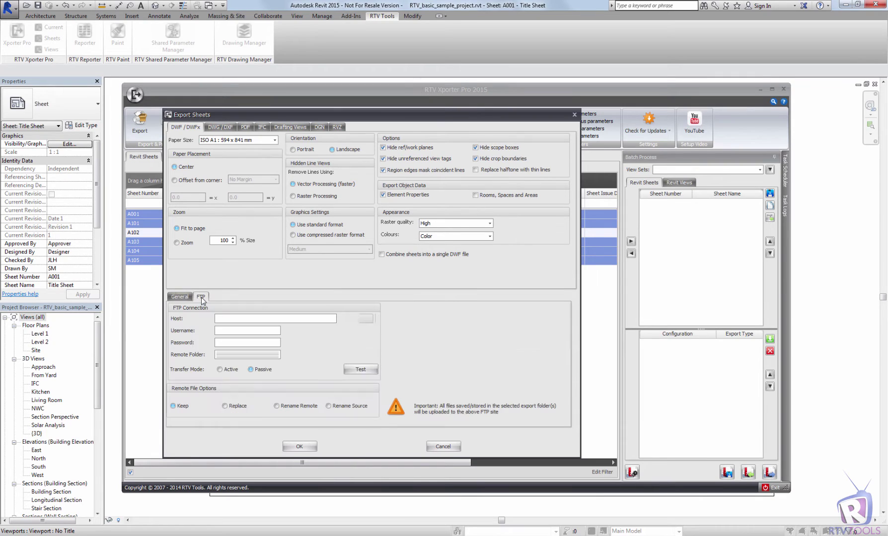
pyautogui.click(233, 319)
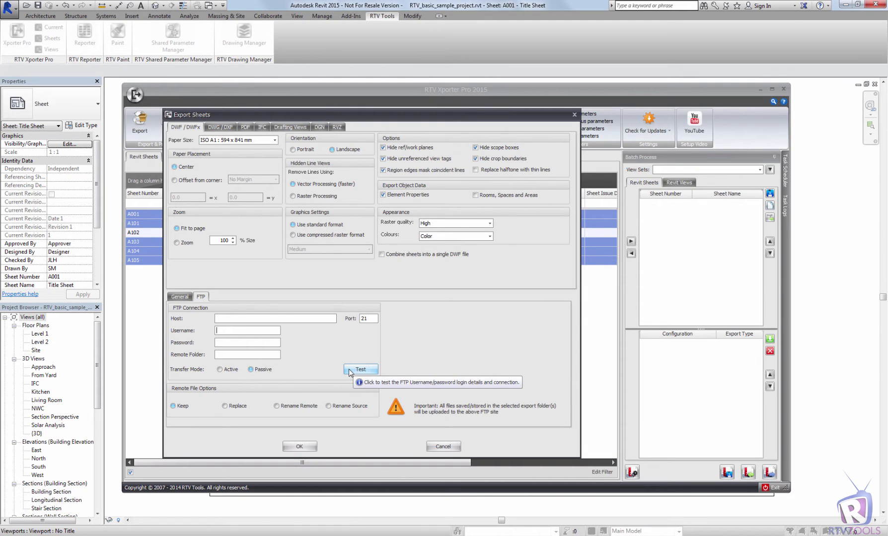
# Add PDF alongside DWF as an export format, keeping separate export folders per file type.
pyautogui.click(180, 297)
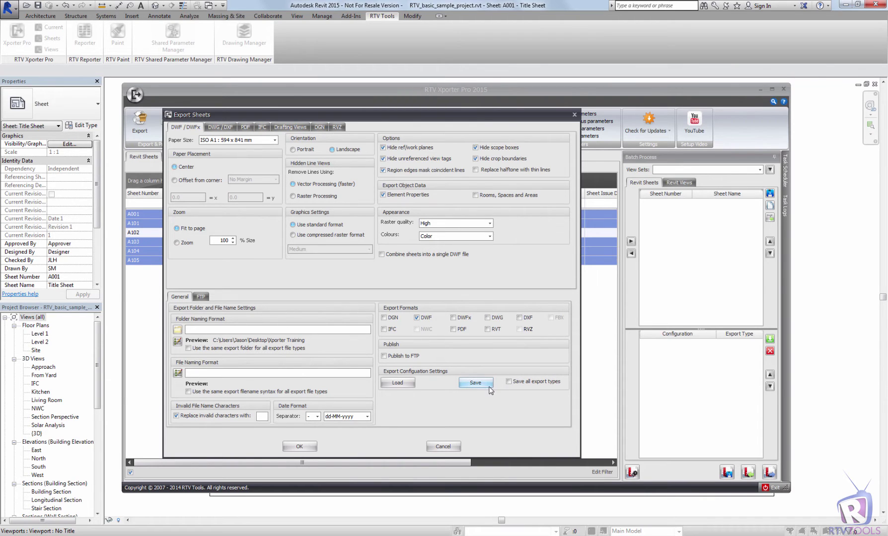
pyautogui.click(197, 127)
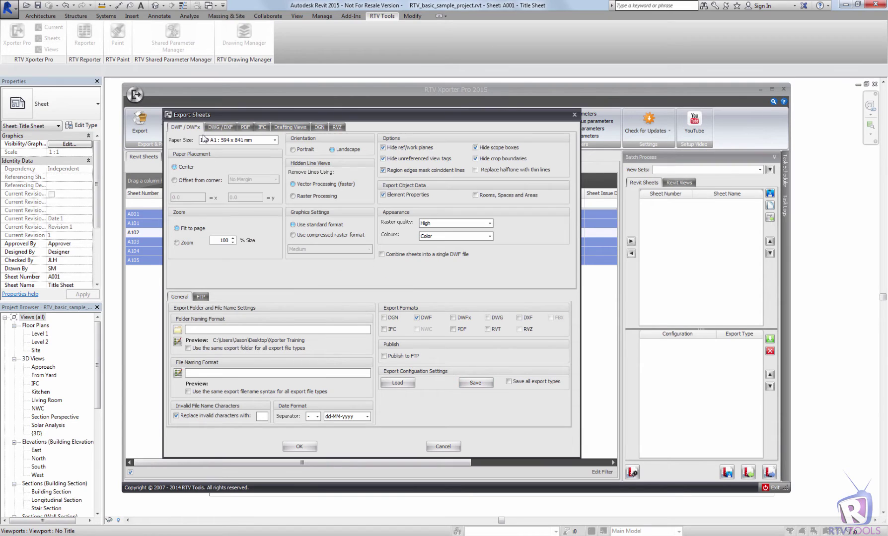
pyautogui.click(508, 382)
pyautogui.click(221, 353)
pyautogui.click(215, 351)
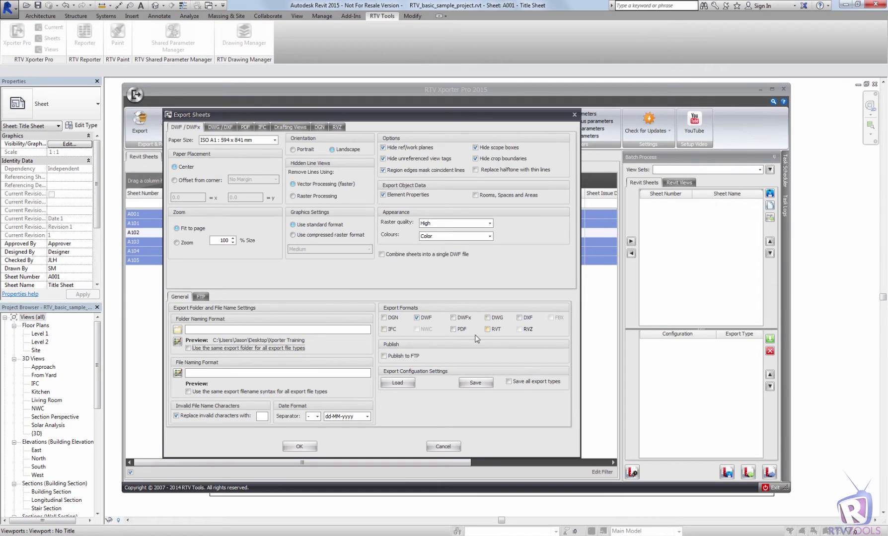
pyautogui.click(454, 330)
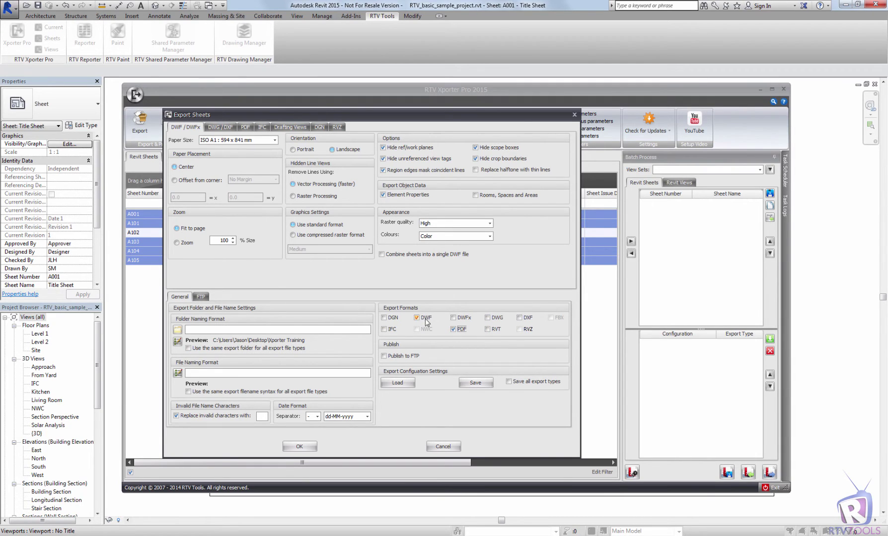
pyautogui.click(189, 349)
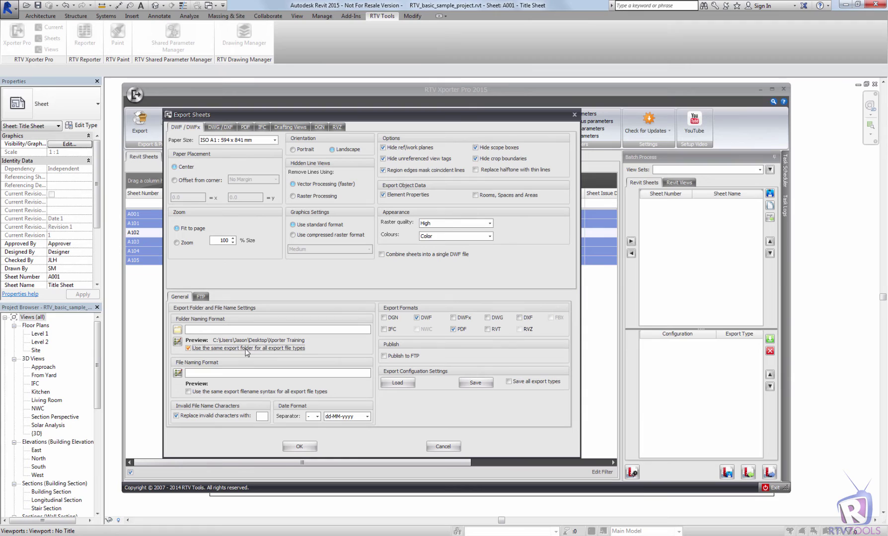
pyautogui.click(189, 348)
# Set the DWF export folder to Desktop\Xporter Training\DWF.
pyautogui.click(177, 329)
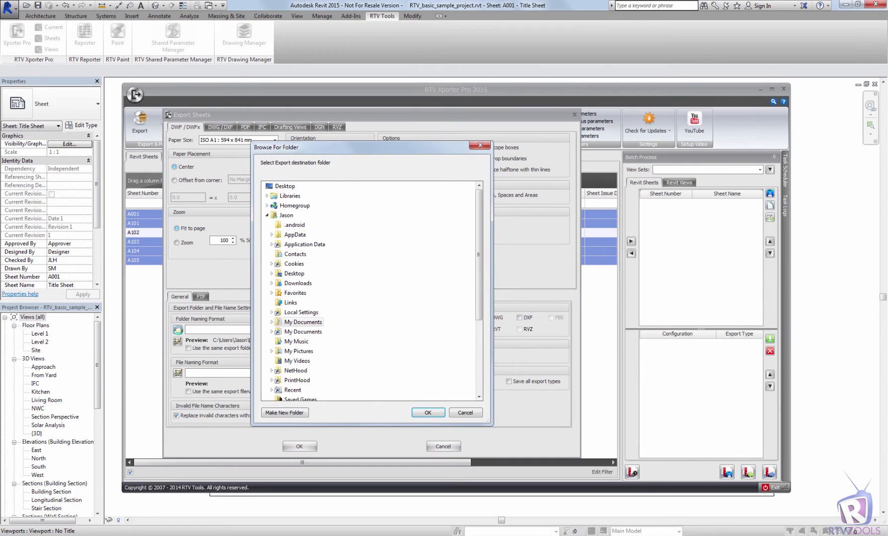
pyautogui.click(290, 192)
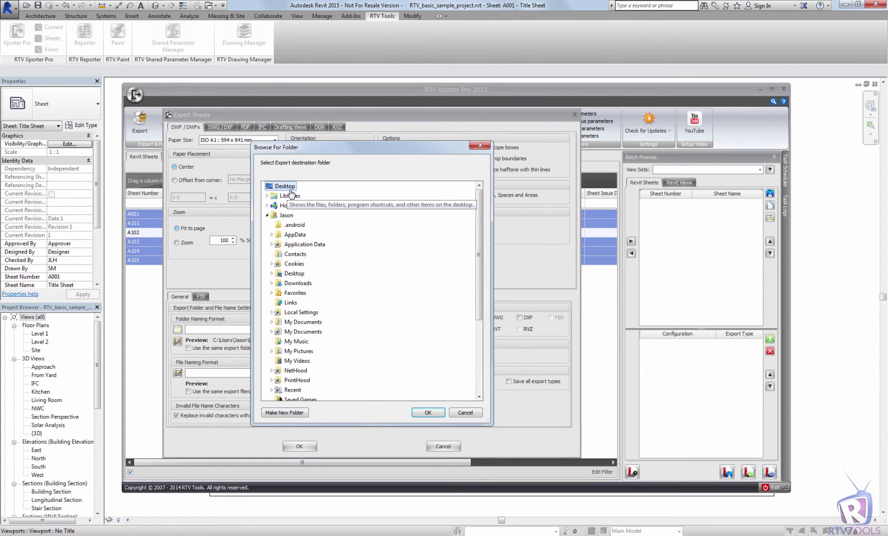
pyautogui.moveTo(472, 252); pyautogui.dragTo(477, 395)
pyautogui.click(299, 390)
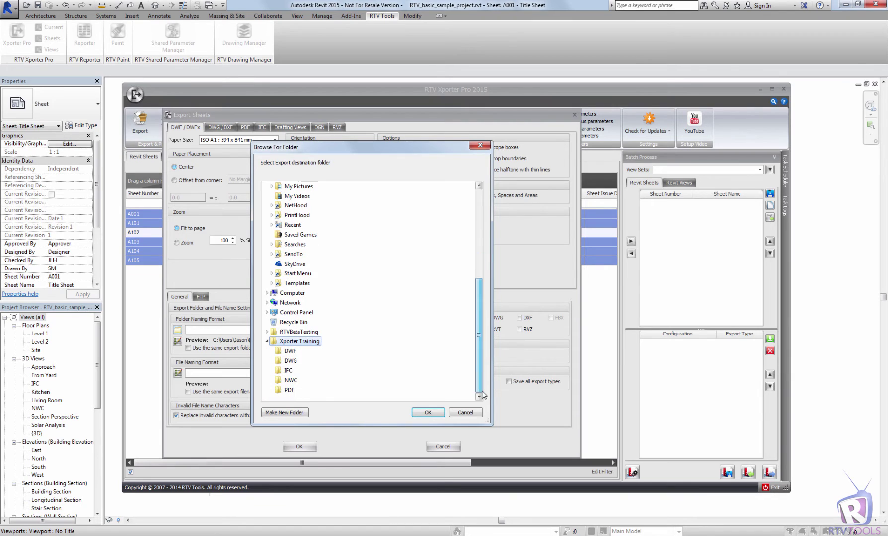
pyautogui.click(290, 352)
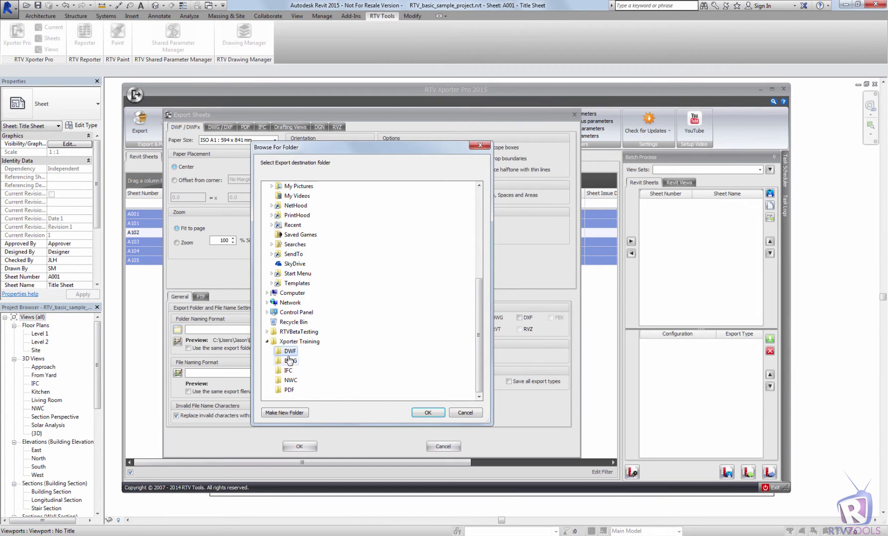
pyautogui.click(428, 412)
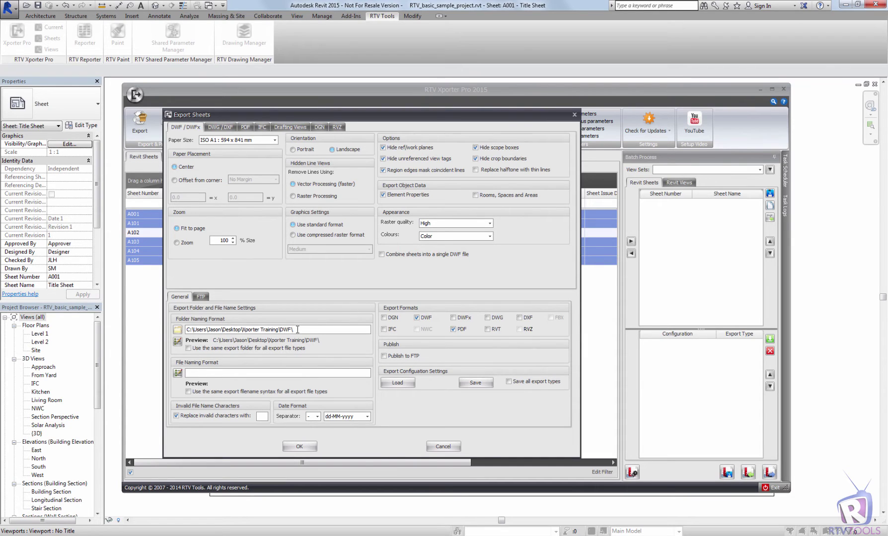
# Append a <D> date subfolder to the DWF export path, formatted yyyy-MM-dd.
pyautogui.click(177, 342)
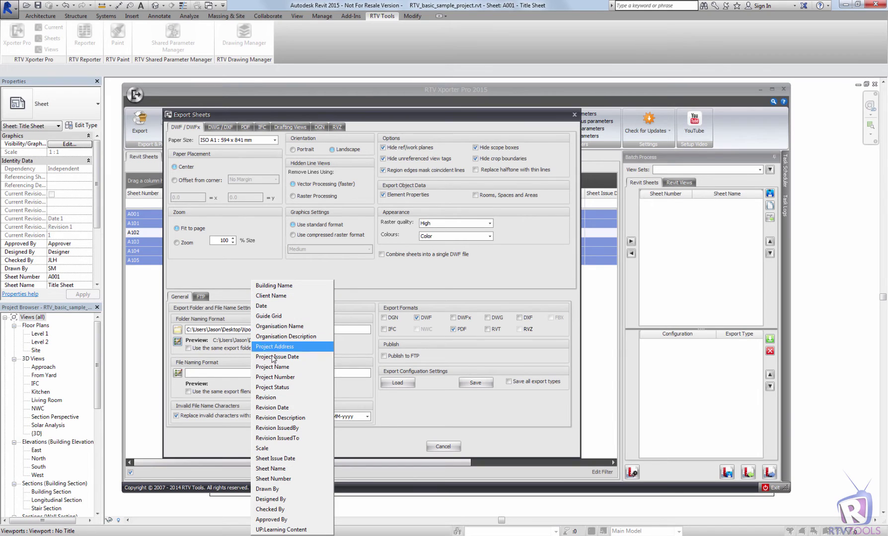
pyautogui.click(267, 306)
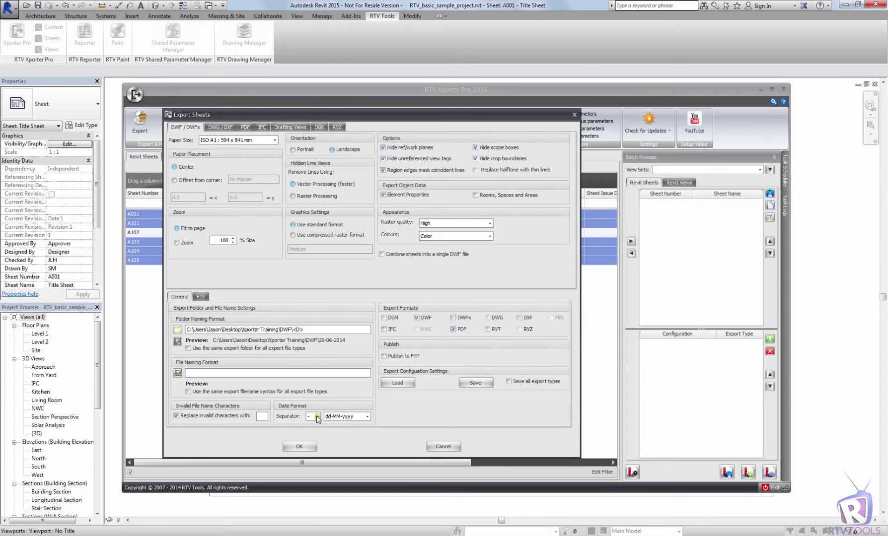
pyautogui.click(368, 417)
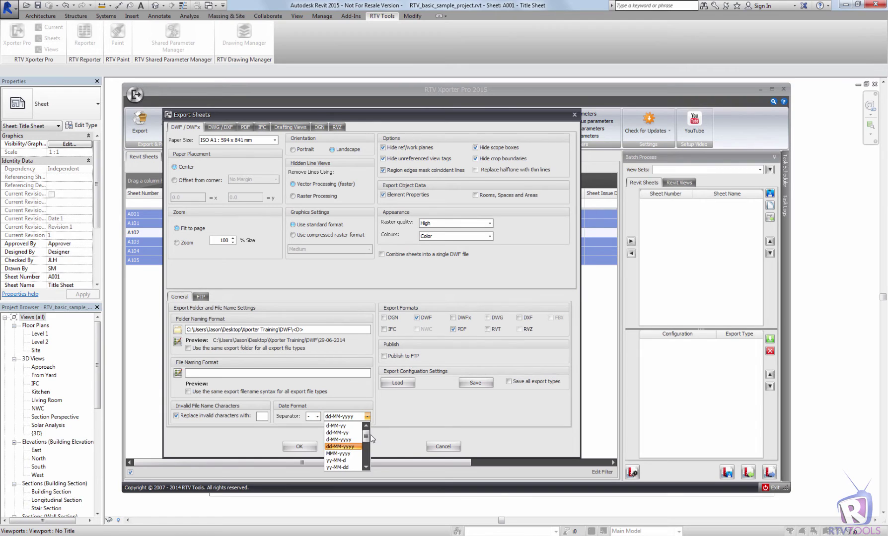
pyautogui.moveTo(366, 436); pyautogui.dragTo(365, 449)
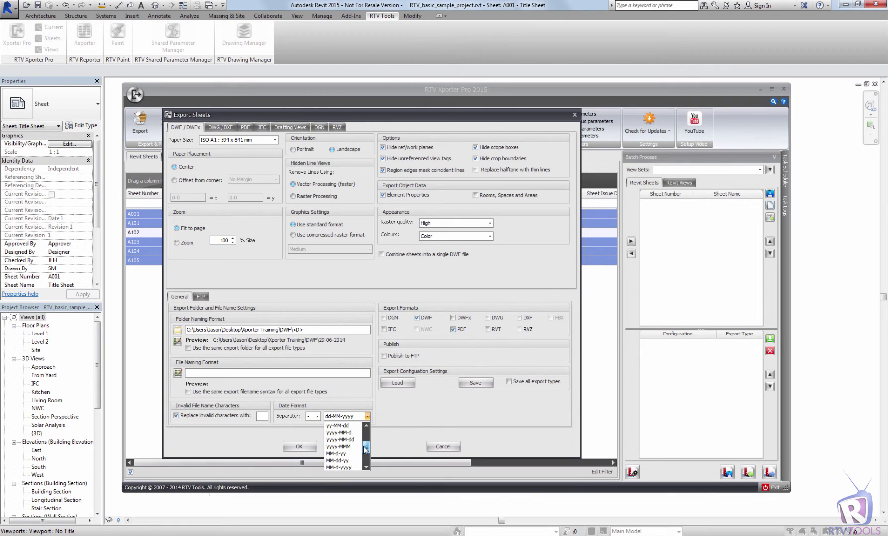
pyautogui.click(343, 440)
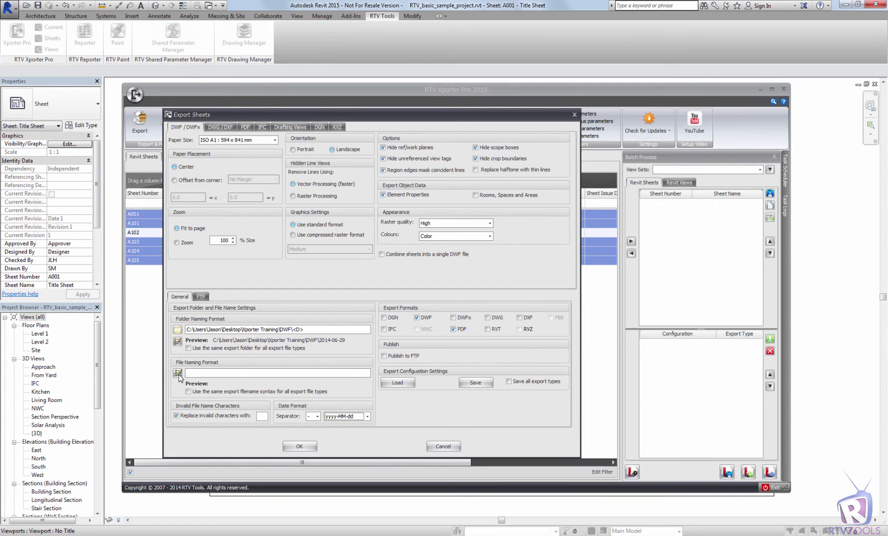
# Start the file name template with the prefix RTVTools_, replacing the trial text.
pyautogui.click(194, 373)
pyautogui.write('RTVTools_')
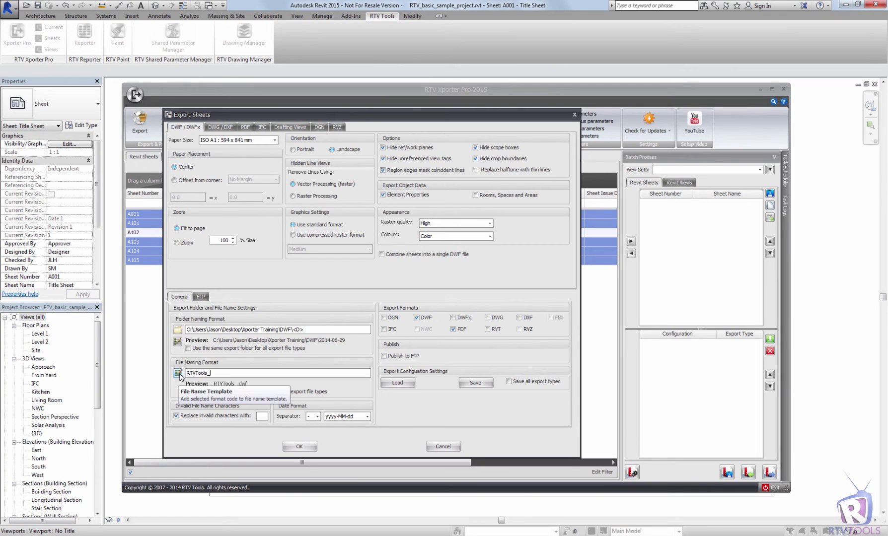
pyautogui.click(177, 374)
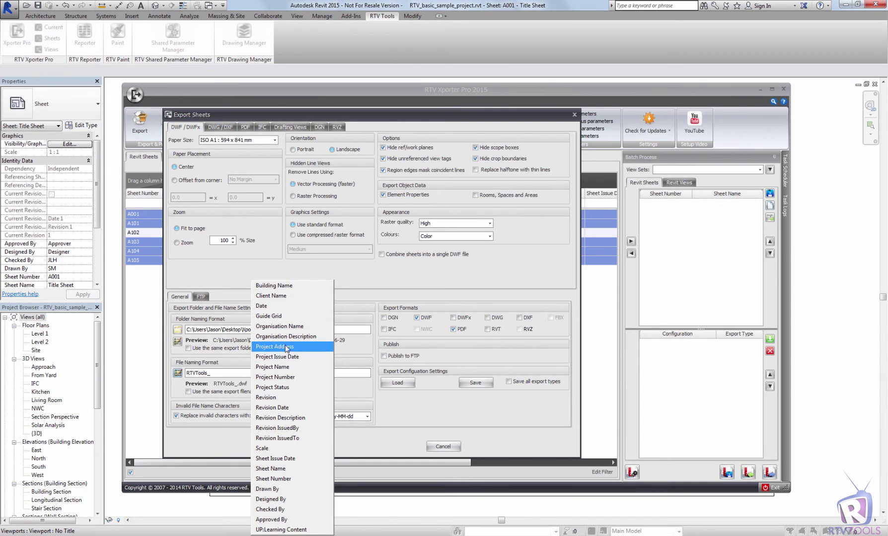
# Build the template RTVTools_<S#>[<R>] and share that file name syntax across all export types.
pyautogui.click(278, 479)
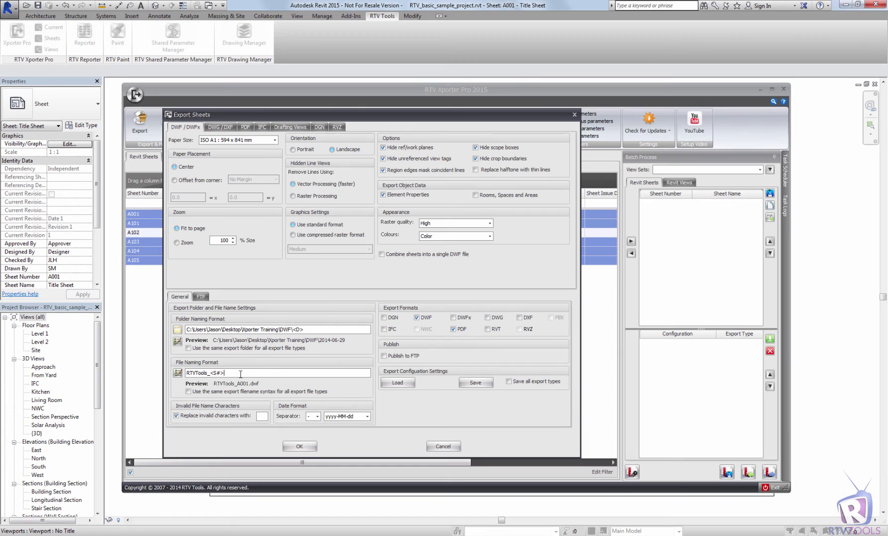
pyautogui.write('[')
pyautogui.click(178, 373)
pyautogui.click(272, 397)
pyautogui.write(']')
pyautogui.click(189, 392)
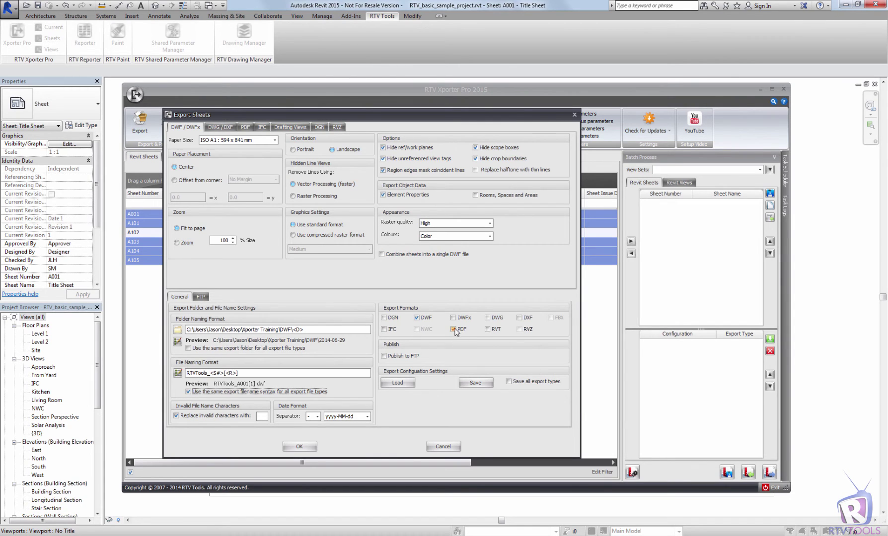
# Set PDF export to the Adobe PDF printer on A1 paper, with 'Replace halftone with thin lines' unticked.
pyautogui.click(246, 128)
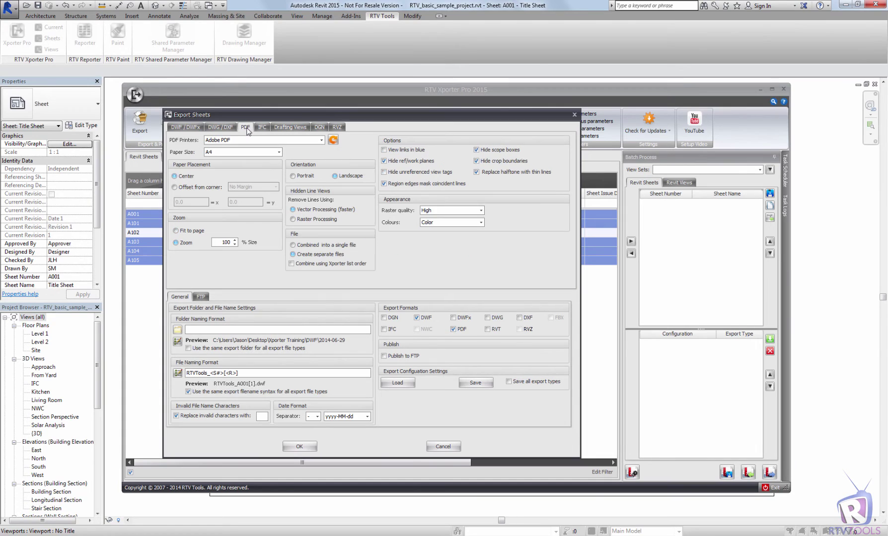
pyautogui.click(321, 141)
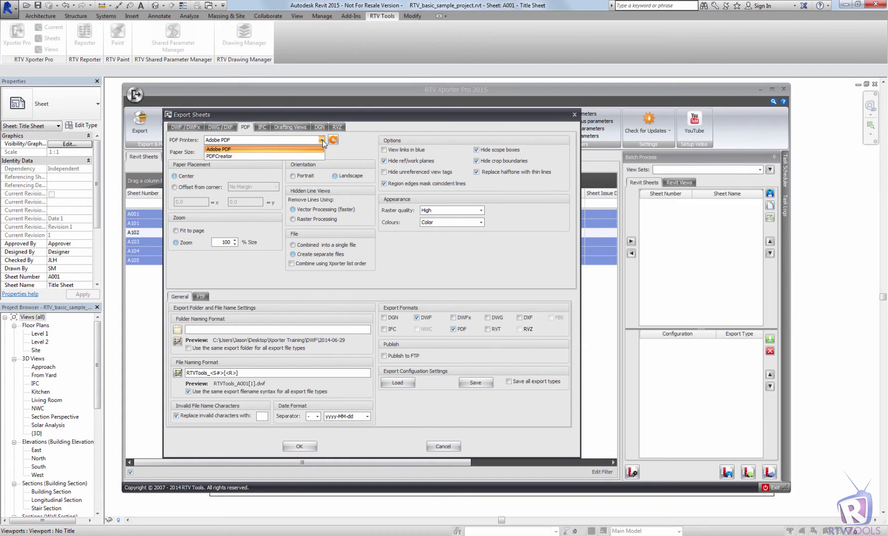
pyautogui.click(273, 141)
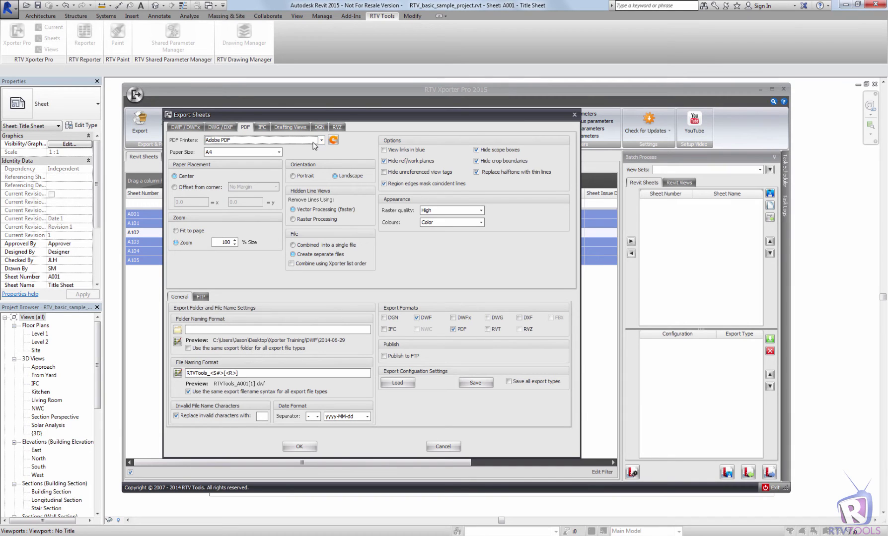
pyautogui.click(279, 152)
pyautogui.click(224, 184)
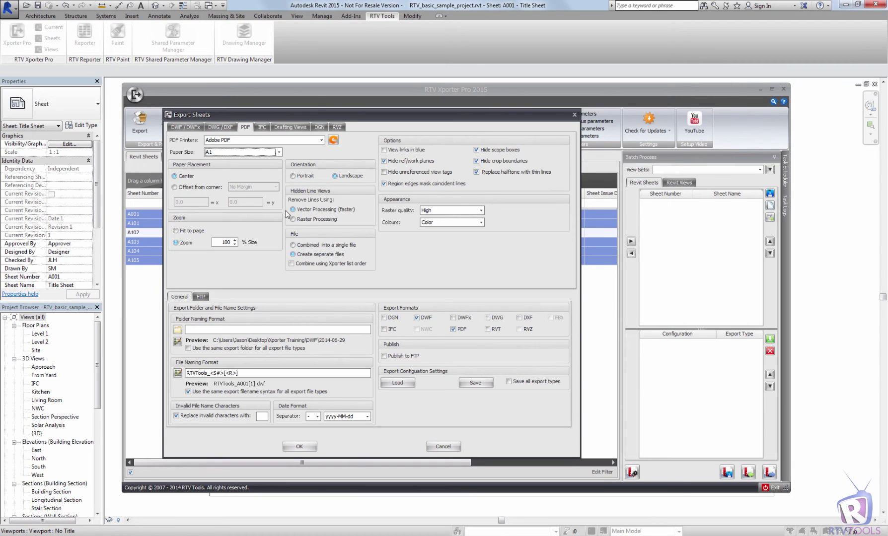
pyautogui.click(488, 173)
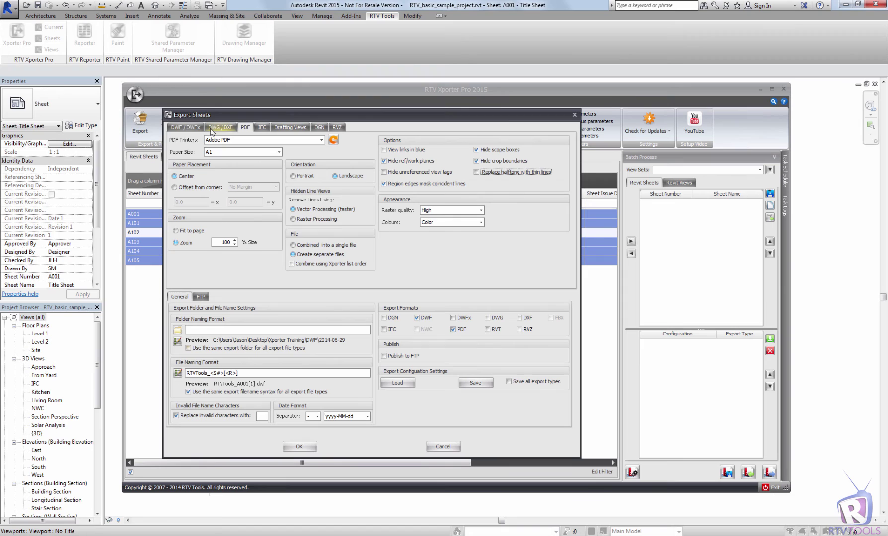
pyautogui.click(190, 128)
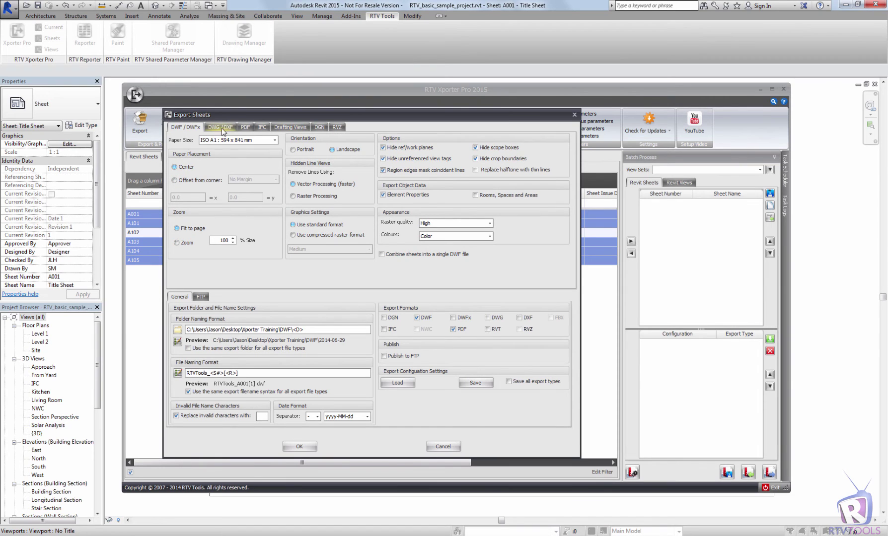
pyautogui.click(245, 127)
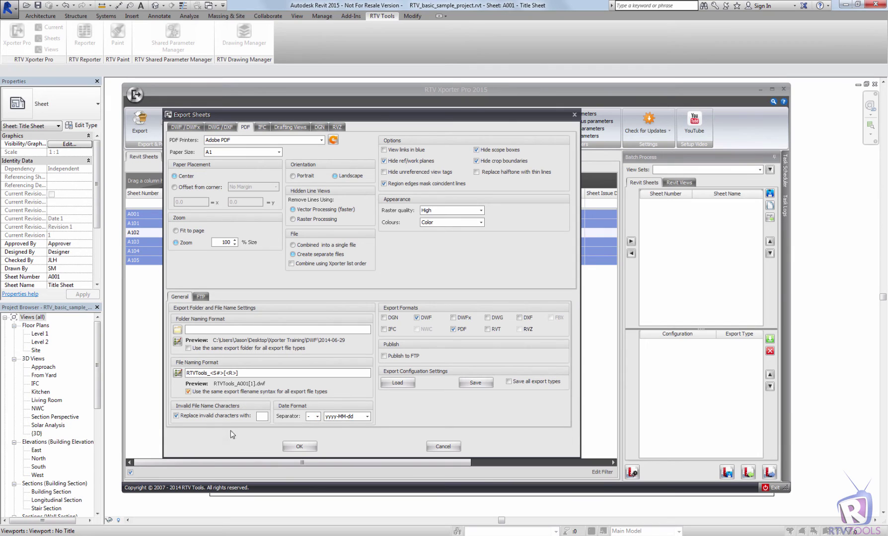
# Set the PDF export folder to Xporter Training\PDF.
pyautogui.click(177, 330)
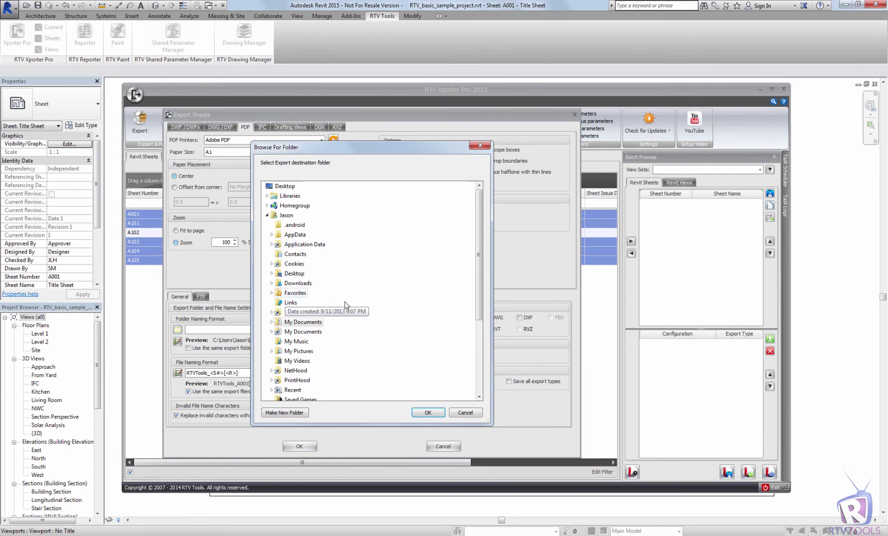
pyautogui.moveTo(477, 273); pyautogui.dragTo(475, 393)
pyautogui.click(300, 390)
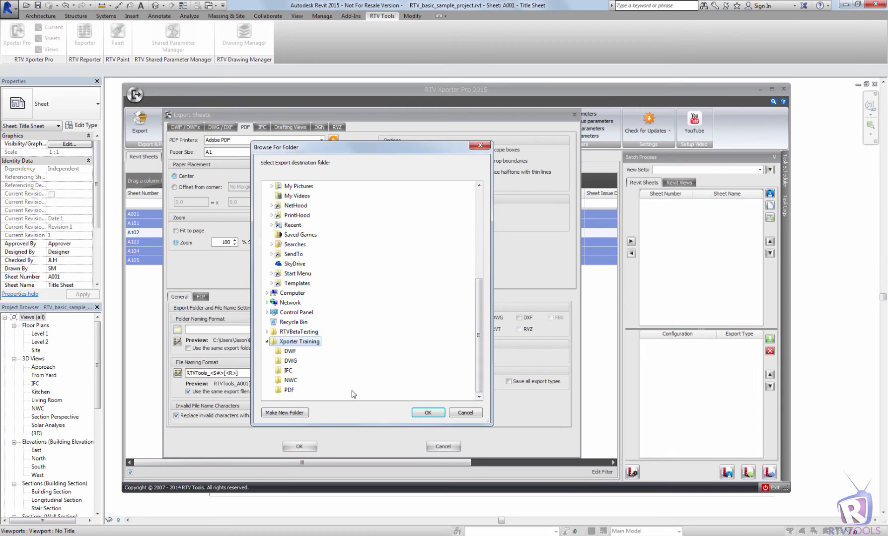
pyautogui.click(290, 390)
pyautogui.click(428, 414)
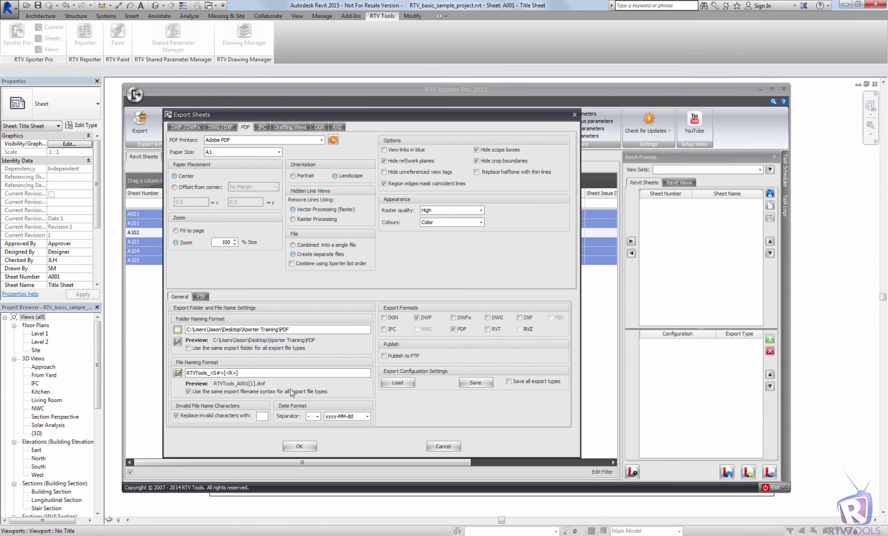
# Append the <D> Date token to the folder path for a 2014-06-29 subfolder.
pyautogui.click(294, 330)
pyautogui.click(177, 342)
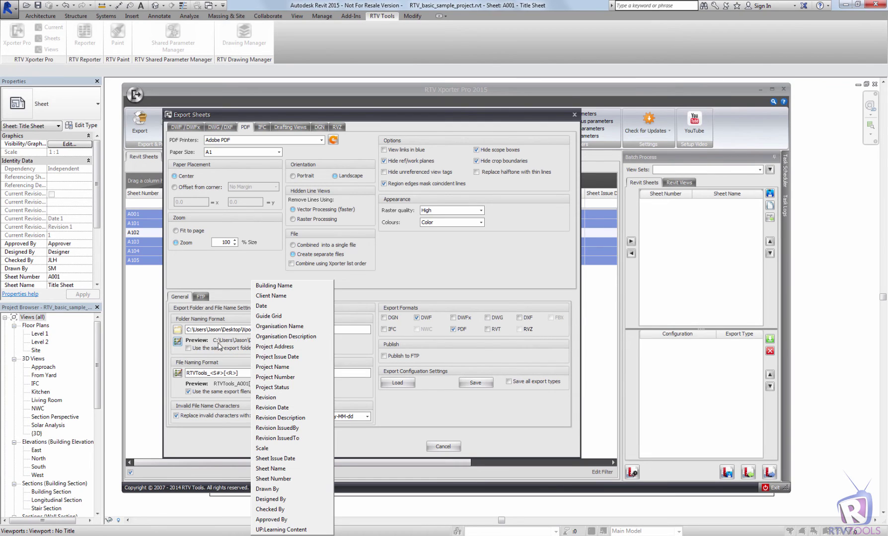
pyautogui.click(263, 306)
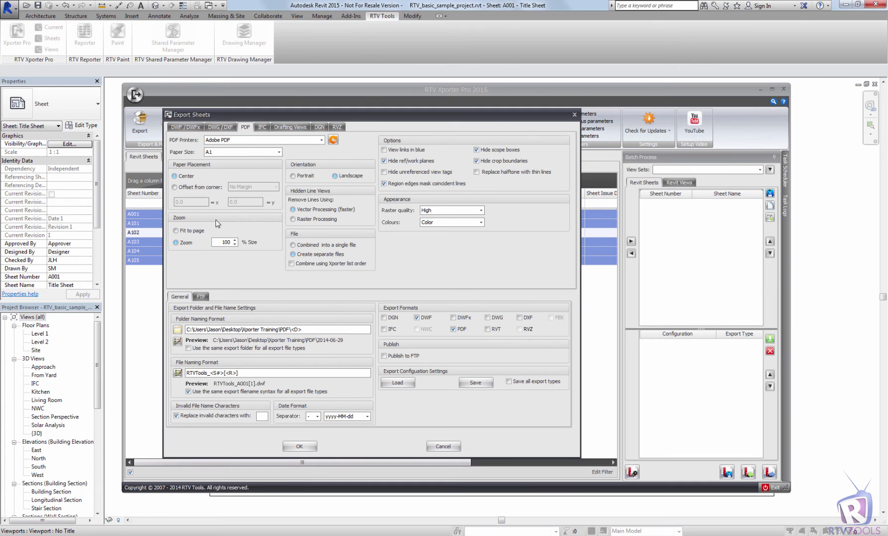
pyautogui.click(220, 128)
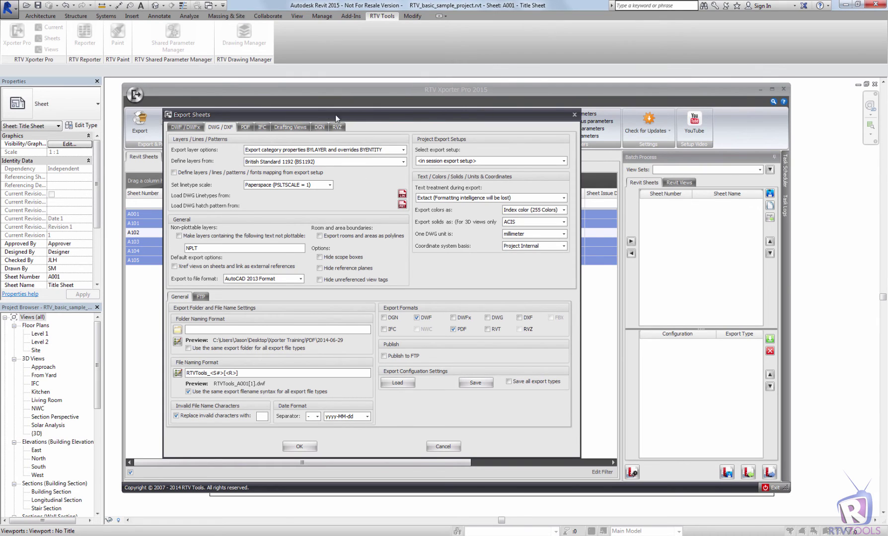
pyautogui.click(262, 128)
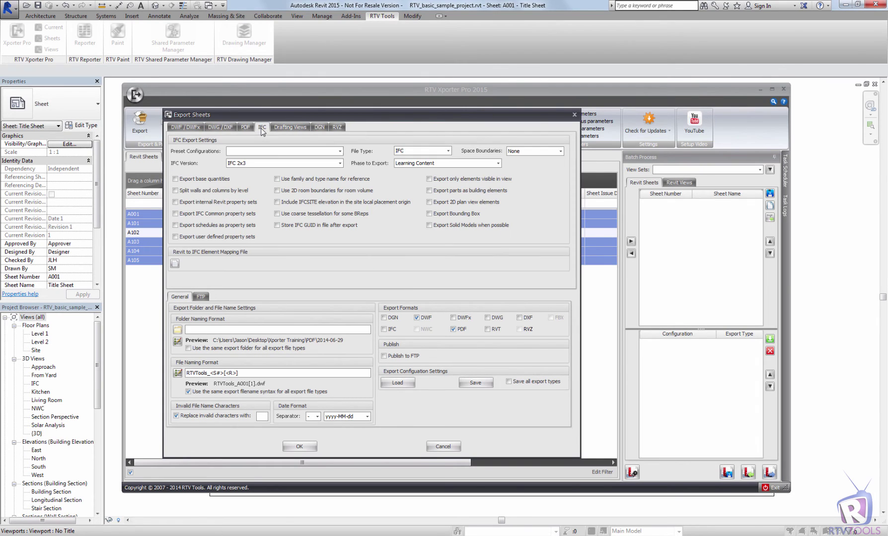
pyautogui.click(340, 152)
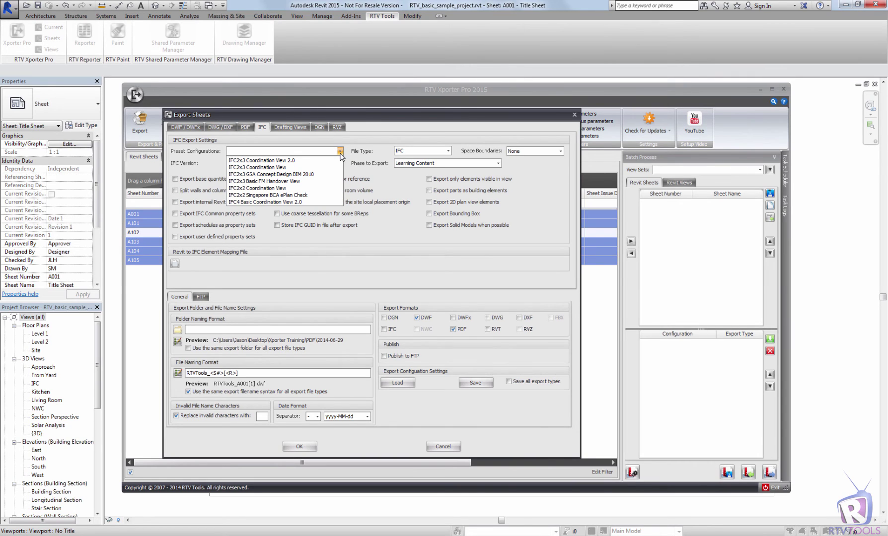
pyautogui.click(403, 233)
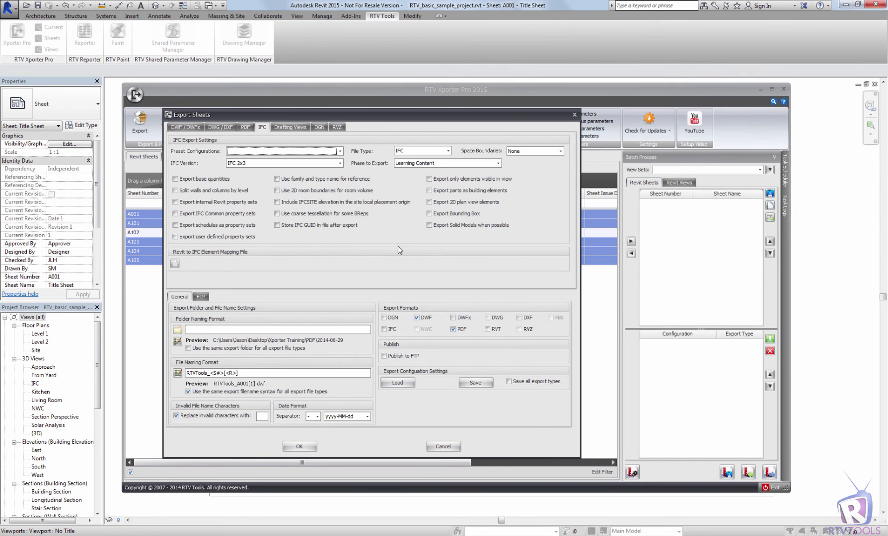
pyautogui.click(295, 127)
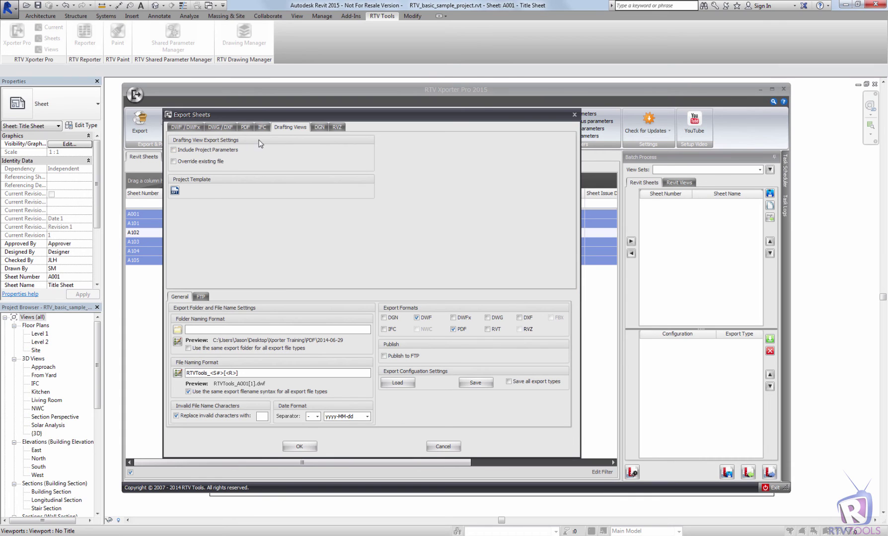
pyautogui.click(319, 128)
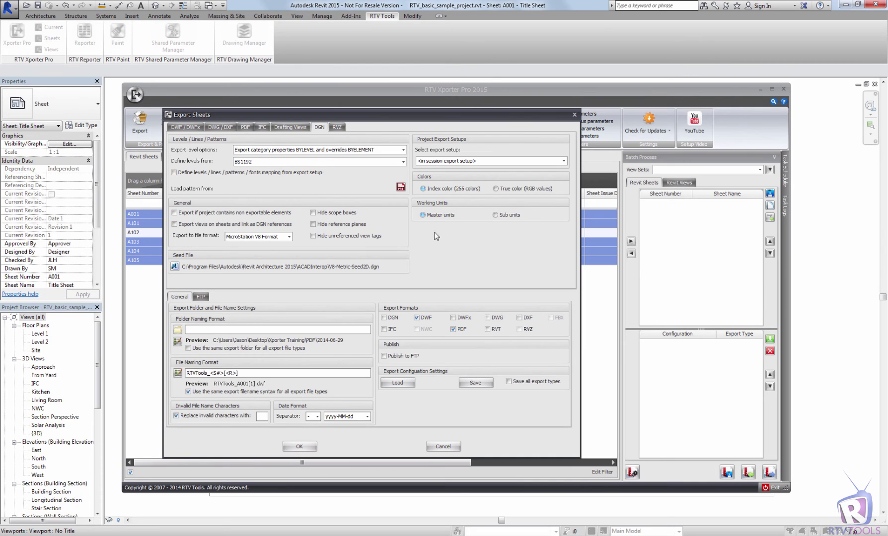
pyautogui.click(336, 127)
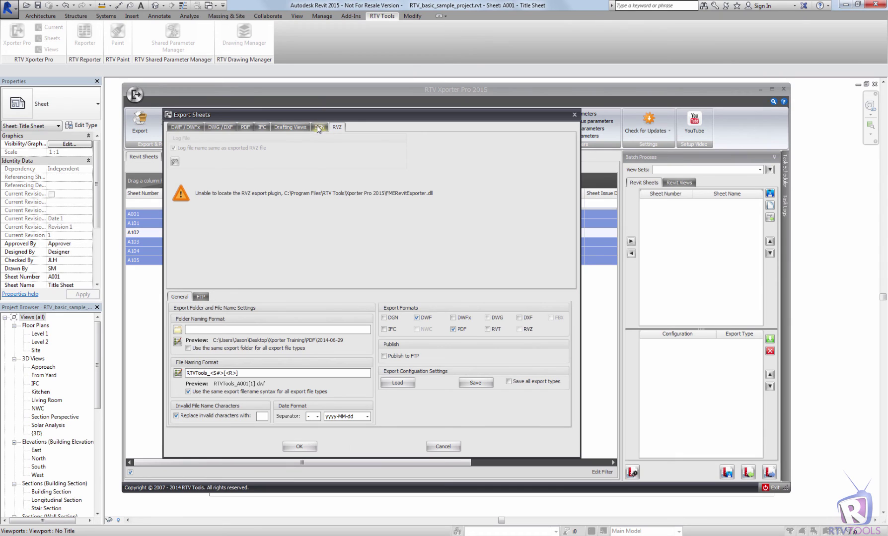
pyautogui.click(319, 127)
pyautogui.click(290, 128)
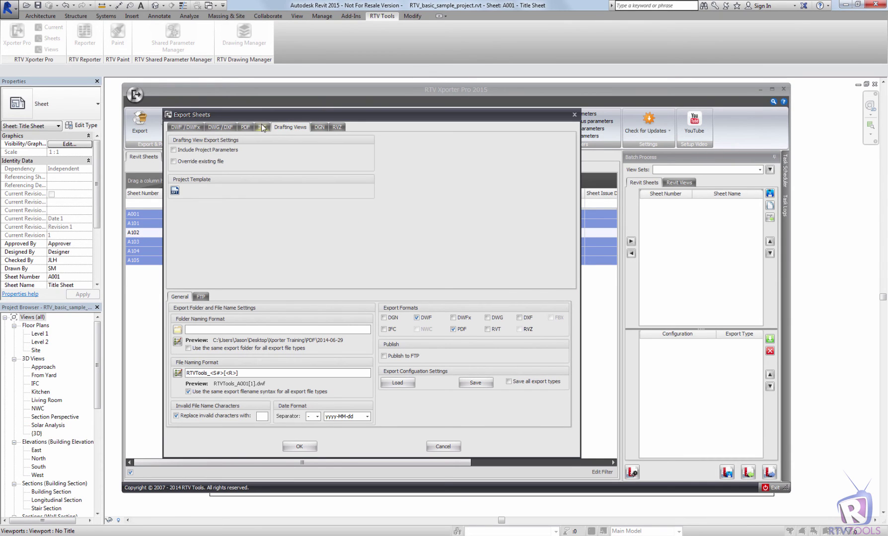
pyautogui.click(262, 128)
pyautogui.click(245, 127)
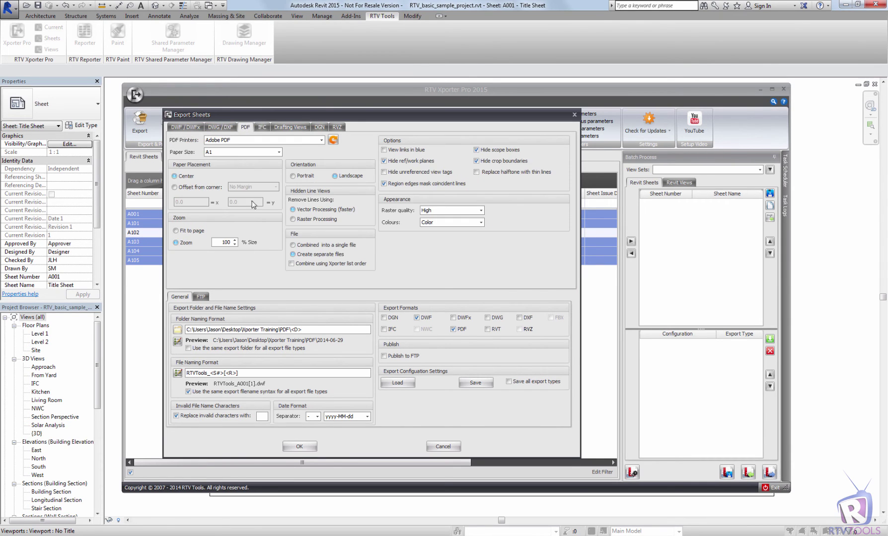
# Confirm the Export Sheets dialog to start the batch export of the selected sheets.
pyautogui.click(299, 447)
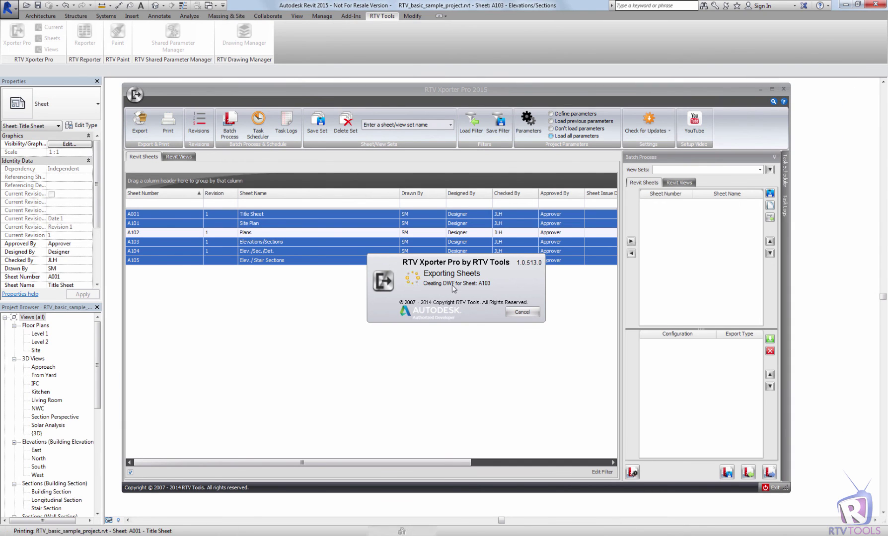
# Check the exported PDFs in Xporter Training\PDF\2014-06-29.
pyautogui.moveTo(184, 535)
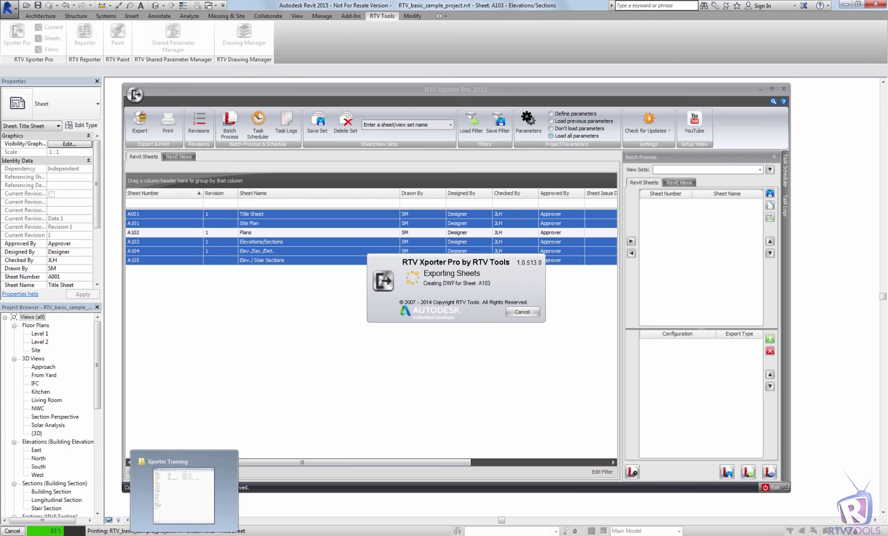
pyautogui.click(184, 496)
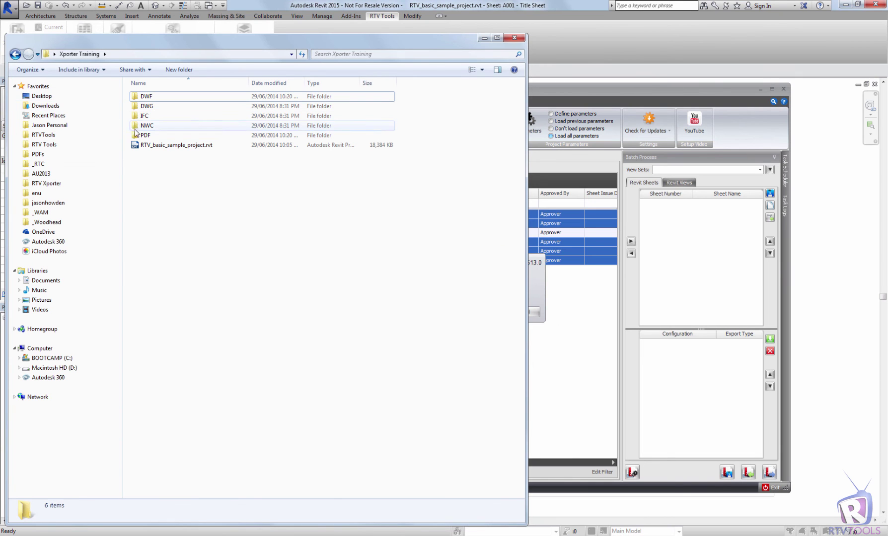
pyautogui.click(142, 137)
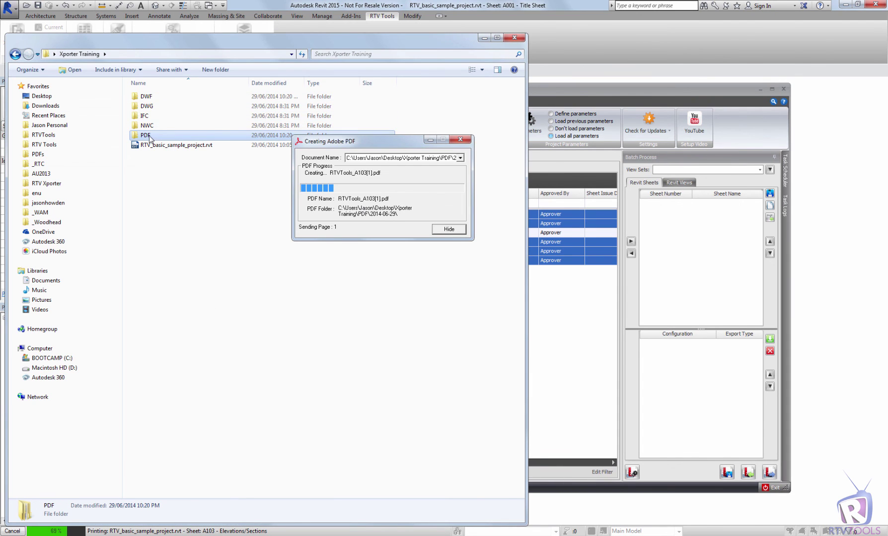
pyautogui.doubleClick(150, 138)
pyautogui.doubleClick(158, 99)
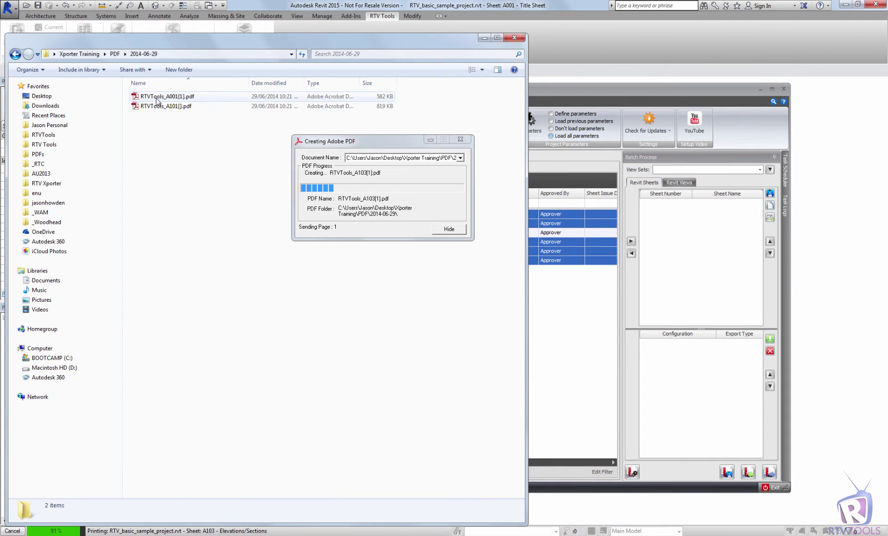
# Check the exported DWFs in Xporter Training\DWF\2014-06-29, then minimise Explorer.
pyautogui.click(115, 53)
pyautogui.hotkey('alt', 'Up')
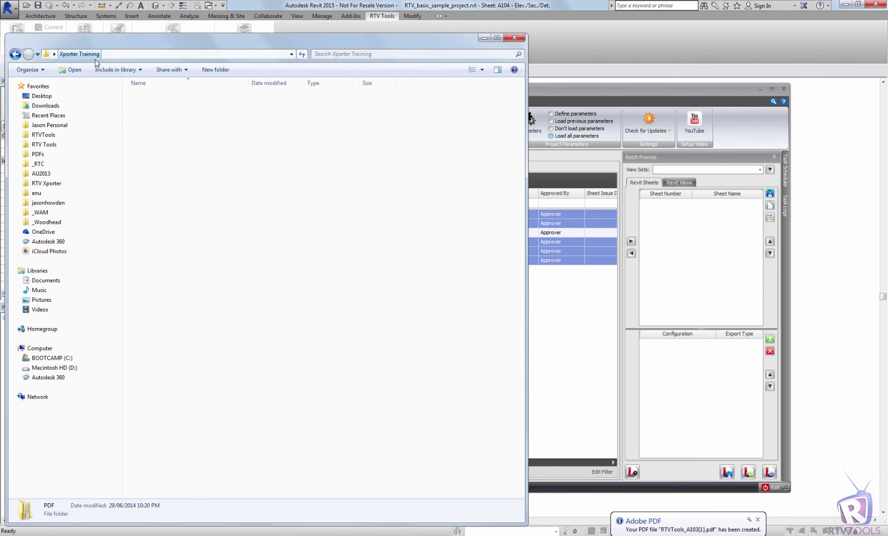
pyautogui.doubleClick(145, 97)
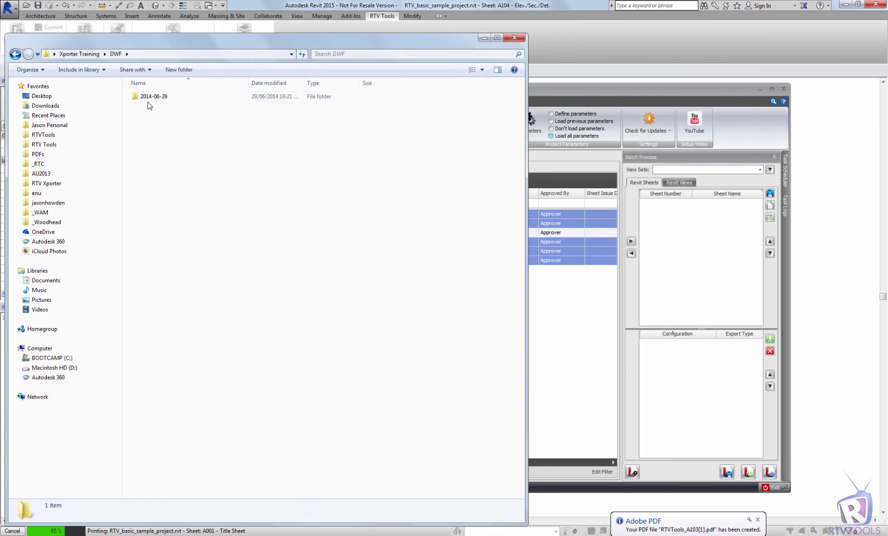
pyautogui.click(148, 98)
pyautogui.doubleClick(148, 98)
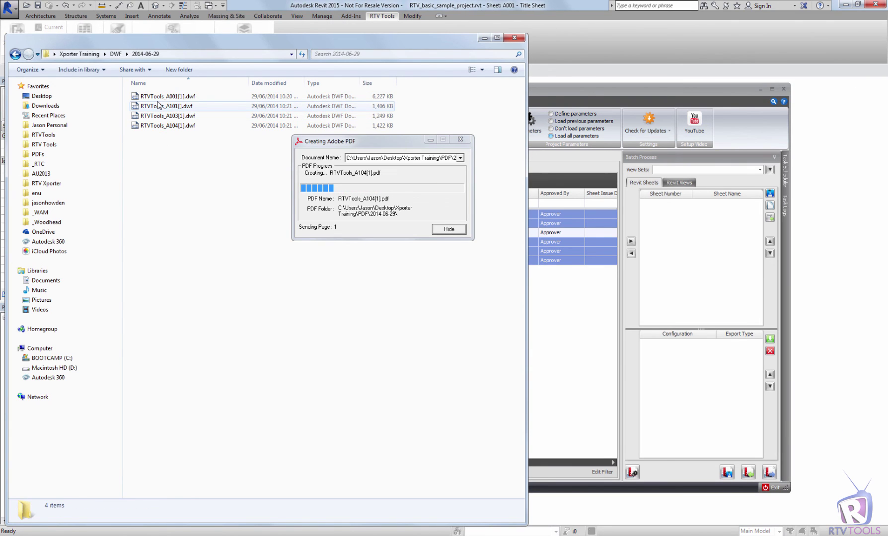
pyautogui.click(484, 38)
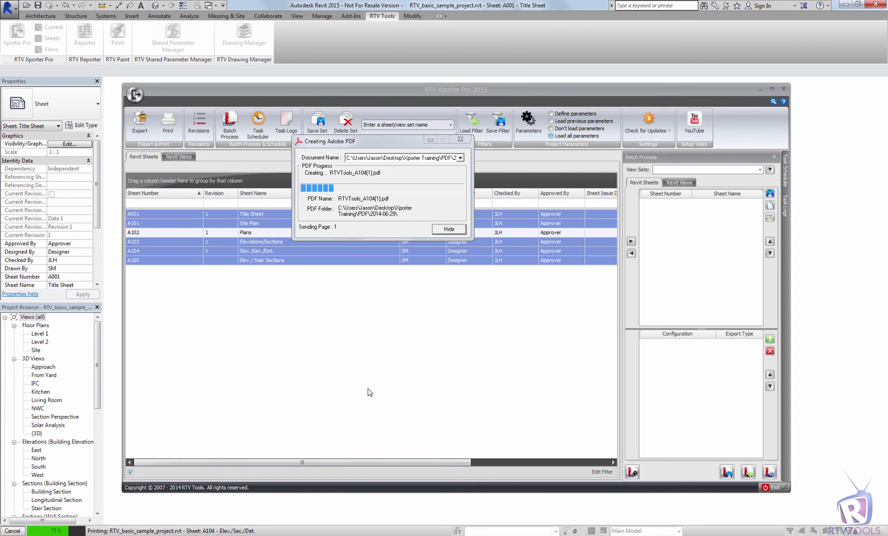